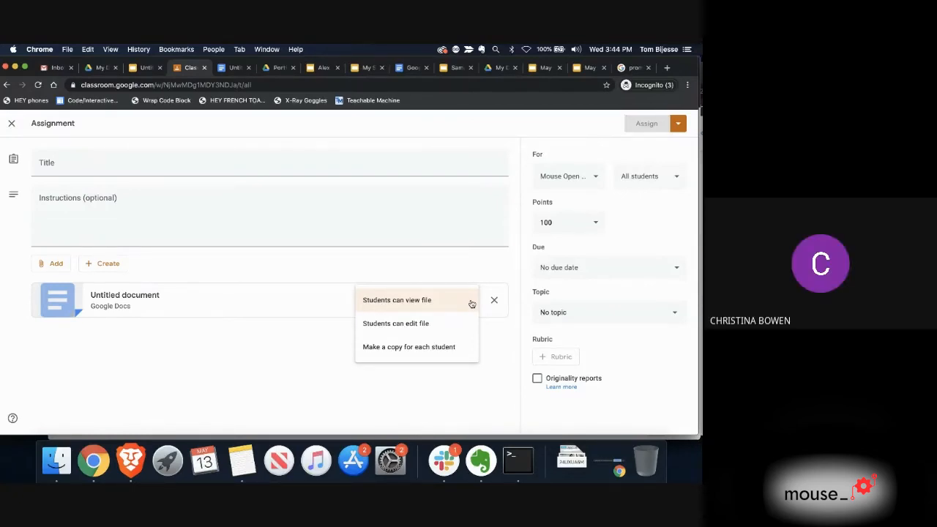
Step: Close the unfinished assignment form and view the student work of the Worksheet assignment before returning to the Classwork list
{"action": "left_click", "coordinate": [12, 124]}
{"action": "left_click", "coordinate": [12, 123]}
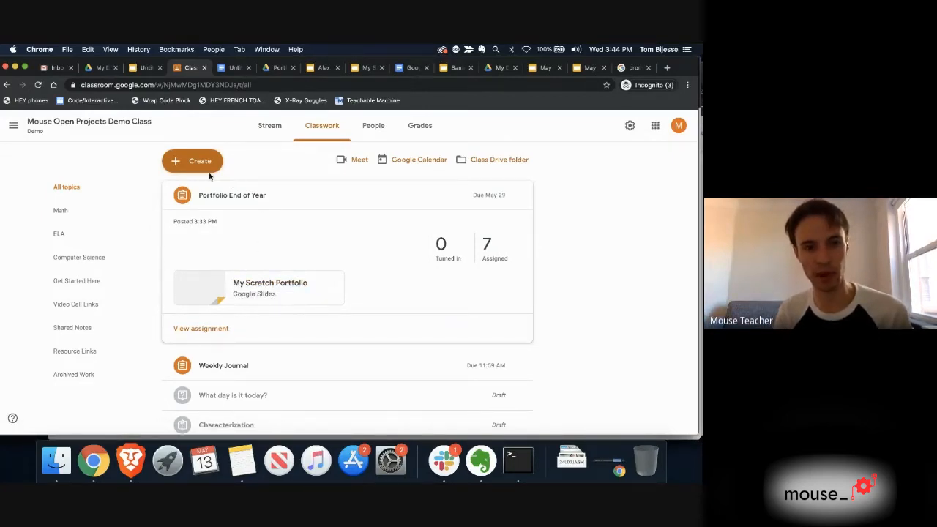
{"action": "scroll", "coordinate": [227, 257], "scroll_direction": "down", "scroll_amount": 1}
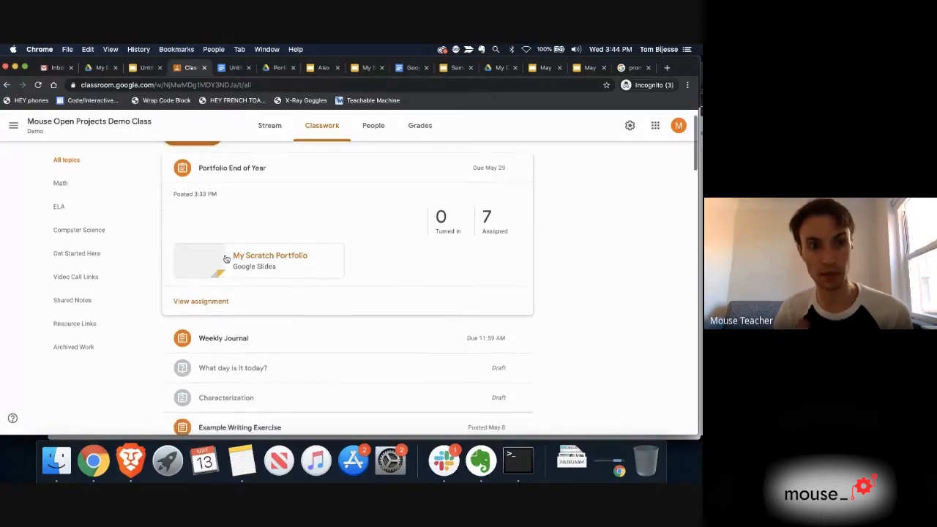
{"action": "scroll", "coordinate": [227, 259], "scroll_direction": "down", "scroll_amount": 8}
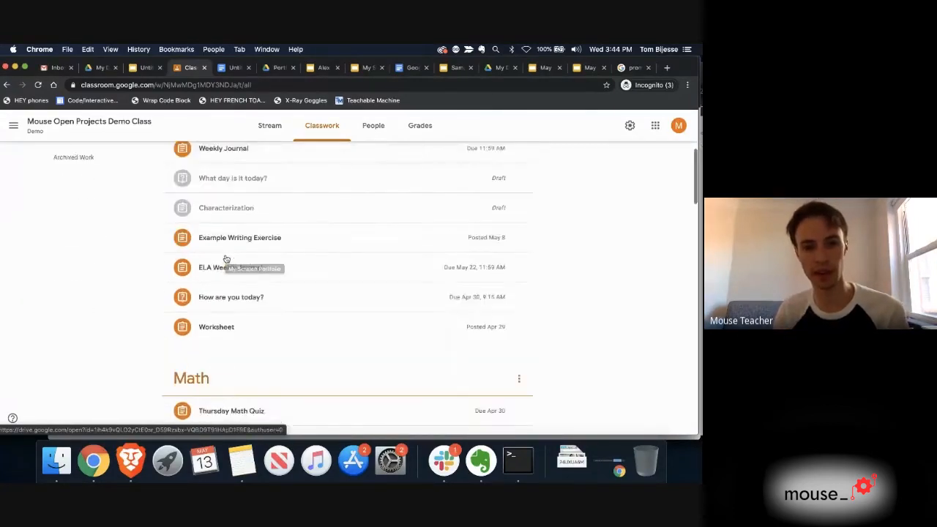
{"action": "scroll", "coordinate": [226, 258], "scroll_direction": "up", "scroll_amount": 1}
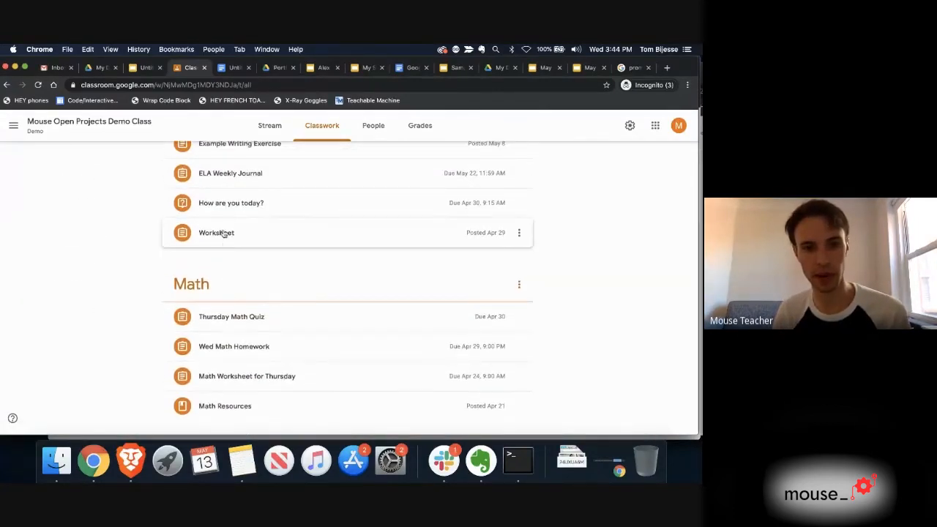
{"action": "left_click", "coordinate": [220, 233]}
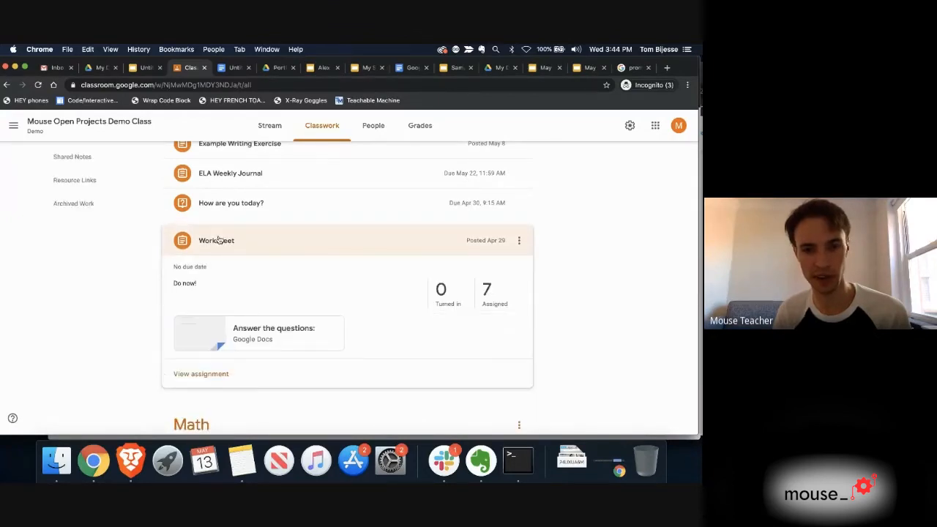
{"action": "left_click", "coordinate": [196, 374]}
{"action": "left_click", "coordinate": [280, 85]}
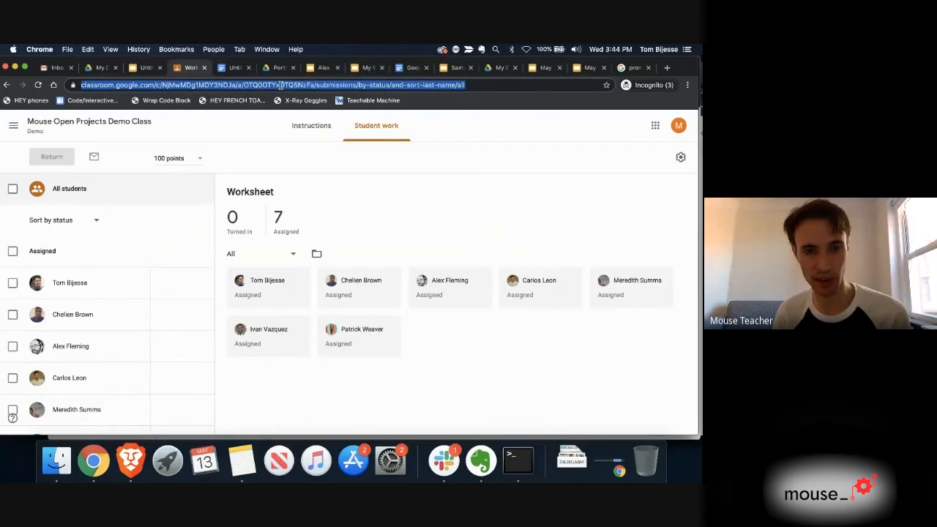
{"action": "left_click", "coordinate": [7, 85]}
{"action": "scroll", "coordinate": [236, 379], "scroll_direction": "down", "scroll_amount": 3}
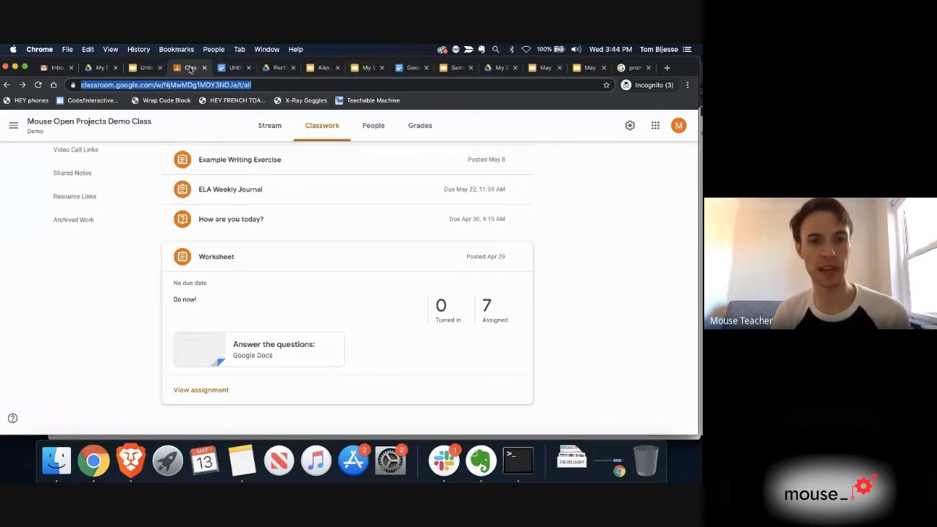
Step: Switch to the May 13 Slides presentation and select the blank third slide
{"action": "left_click", "coordinate": [545, 68]}
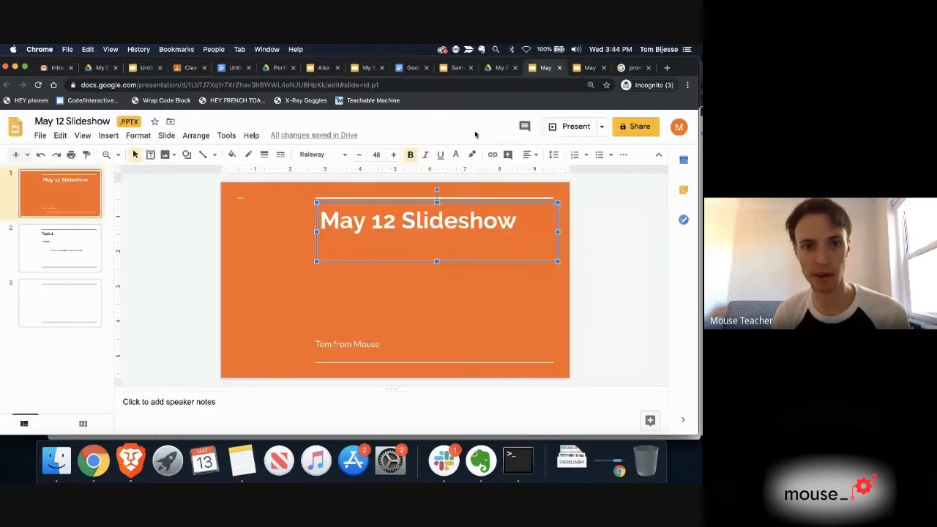
{"action": "left_click", "coordinate": [596, 70]}
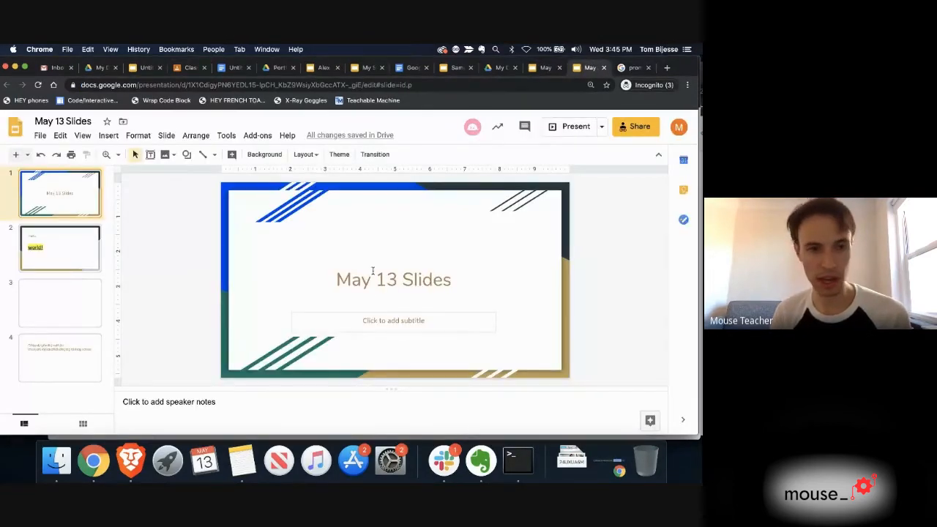
{"action": "left_click", "coordinate": [60, 312]}
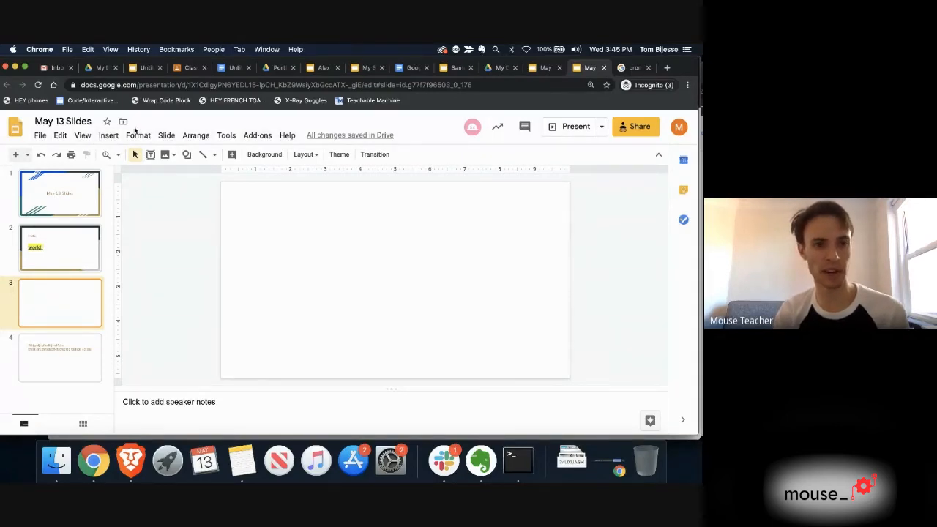
Step: Try to insert the audio file applause3.mp3 from My Drive on the blank third slide
{"action": "left_click", "coordinate": [110, 136]}
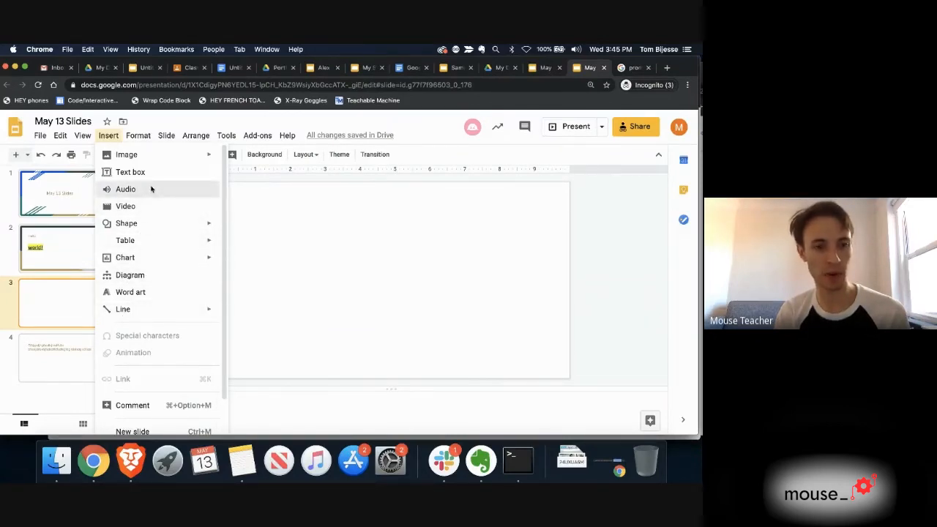
{"action": "left_click", "coordinate": [147, 189]}
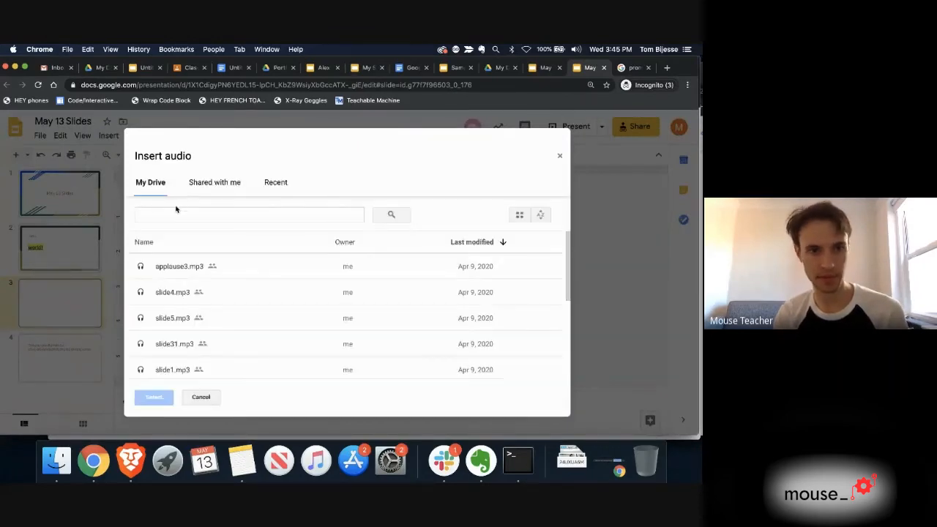
{"action": "scroll", "coordinate": [195, 257], "scroll_direction": "down", "scroll_amount": 5}
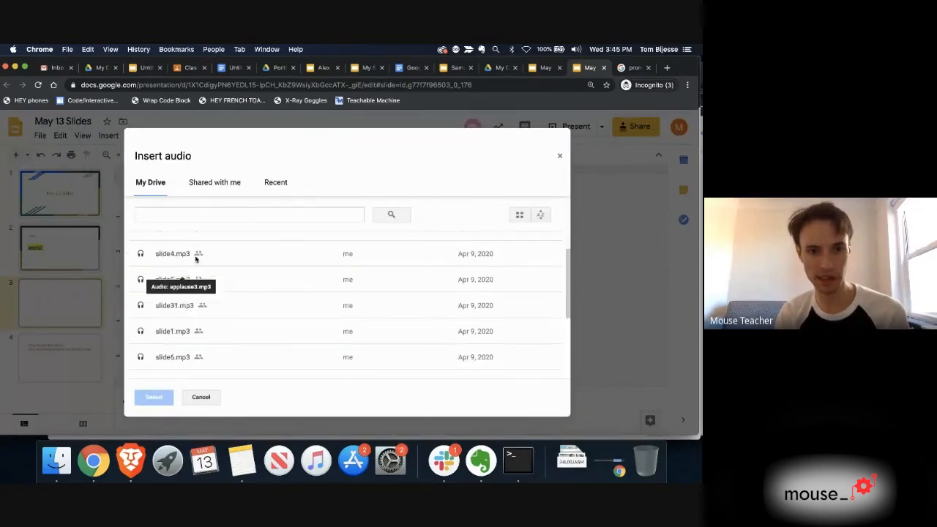
{"action": "scroll", "coordinate": [257, 343], "scroll_direction": "up", "scroll_amount": 5}
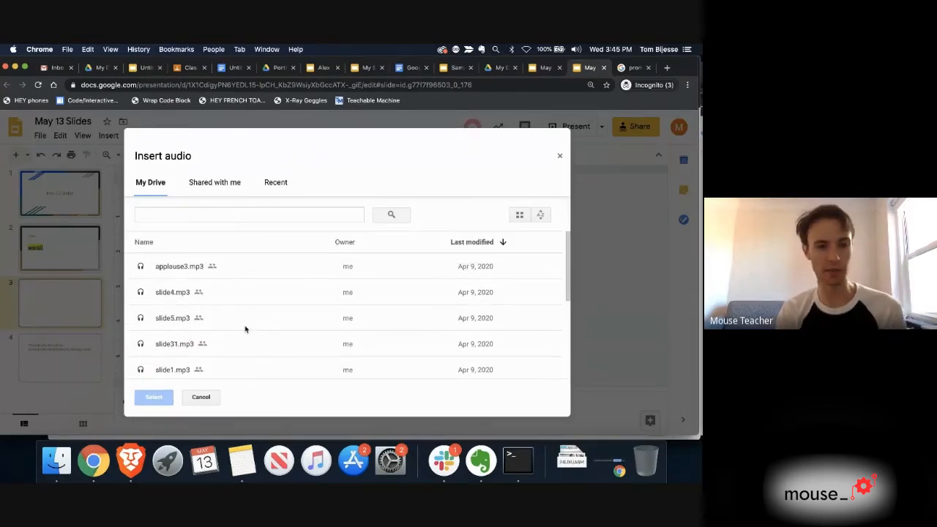
{"action": "scroll", "coordinate": [246, 329], "scroll_direction": "down", "scroll_amount": 1}
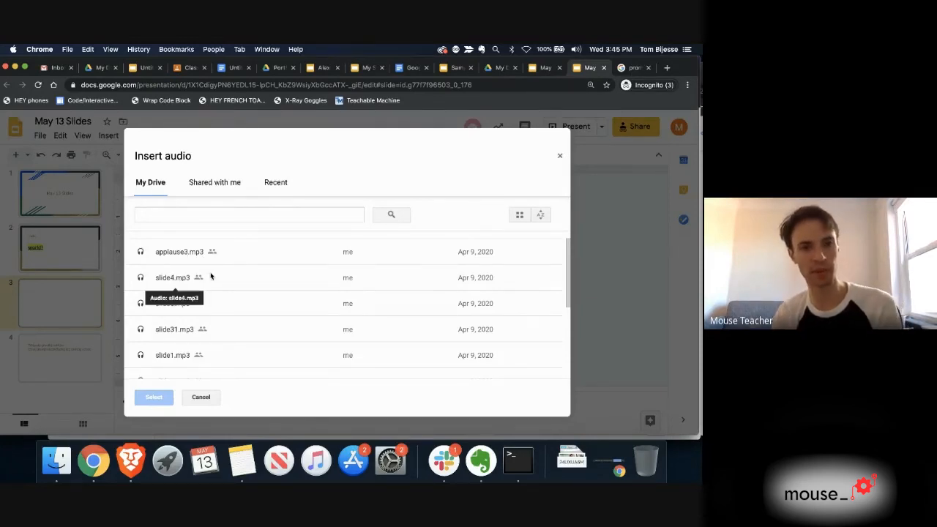
{"action": "left_click", "coordinate": [172, 282]}
{"action": "left_click", "coordinate": [180, 251]}
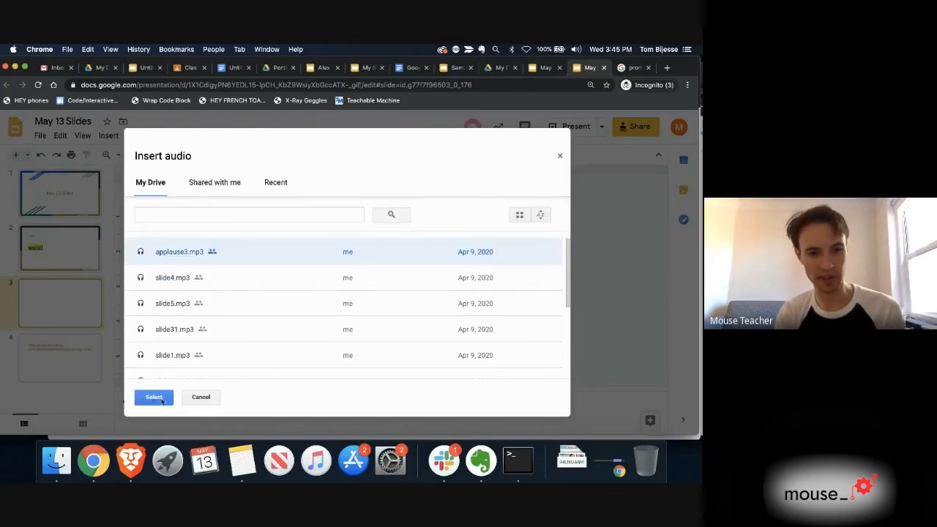
{"action": "left_click", "coordinate": [154, 397]}
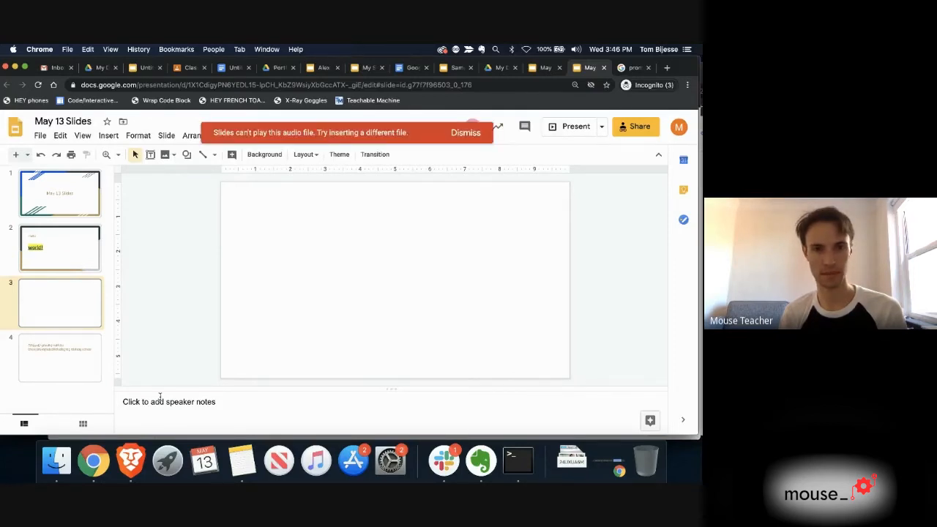
{"action": "left_click", "coordinate": [471, 136]}
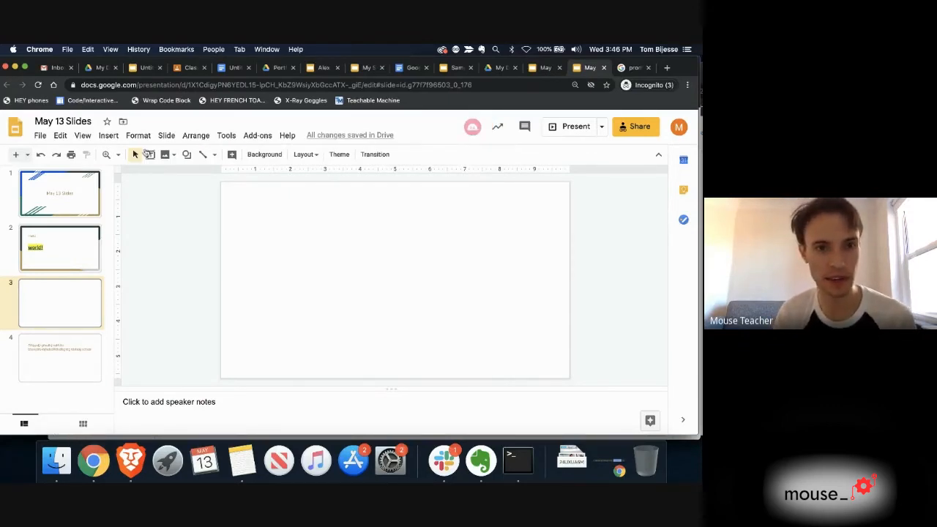
Step: Try to insert the audio file New Recording.mp3 from My Drive on the third slide
{"action": "left_click", "coordinate": [166, 136]}
{"action": "left_click", "coordinate": [109, 136]}
{"action": "left_click", "coordinate": [108, 136]}
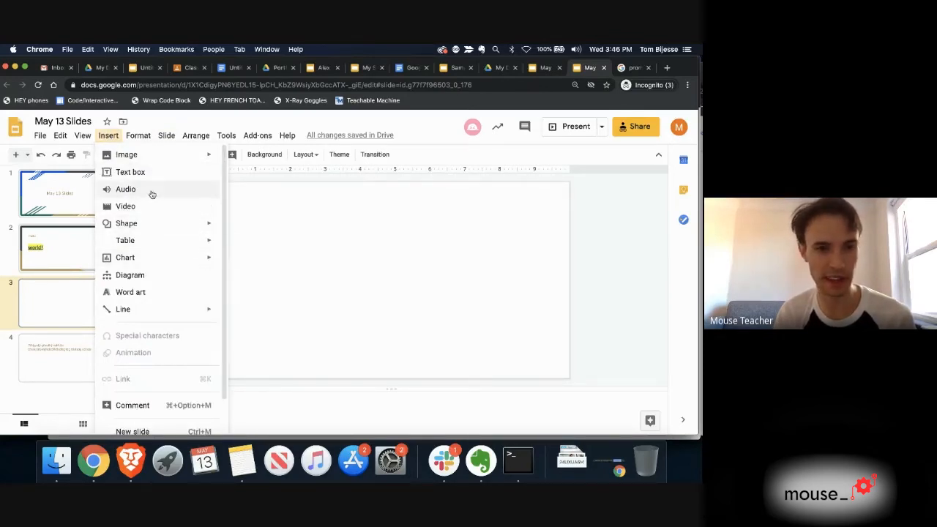
{"action": "left_click", "coordinate": [152, 191]}
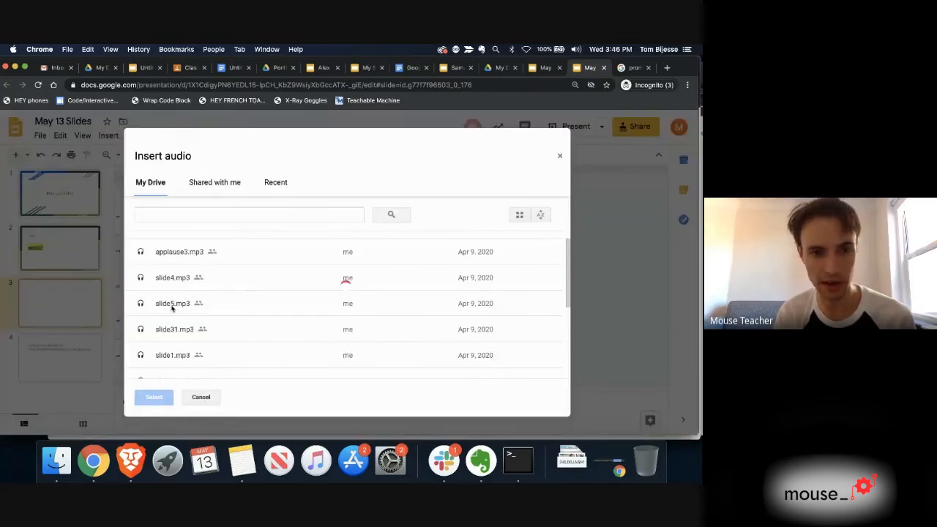
{"action": "scroll", "coordinate": [172, 308], "scroll_direction": "down", "scroll_amount": 5}
{"action": "left_click", "coordinate": [203, 364]}
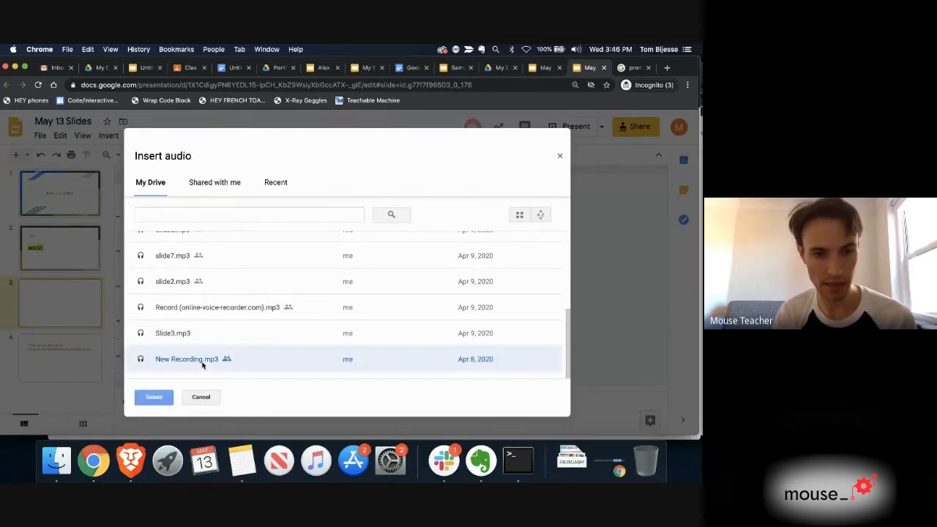
{"action": "left_click", "coordinate": [162, 398]}
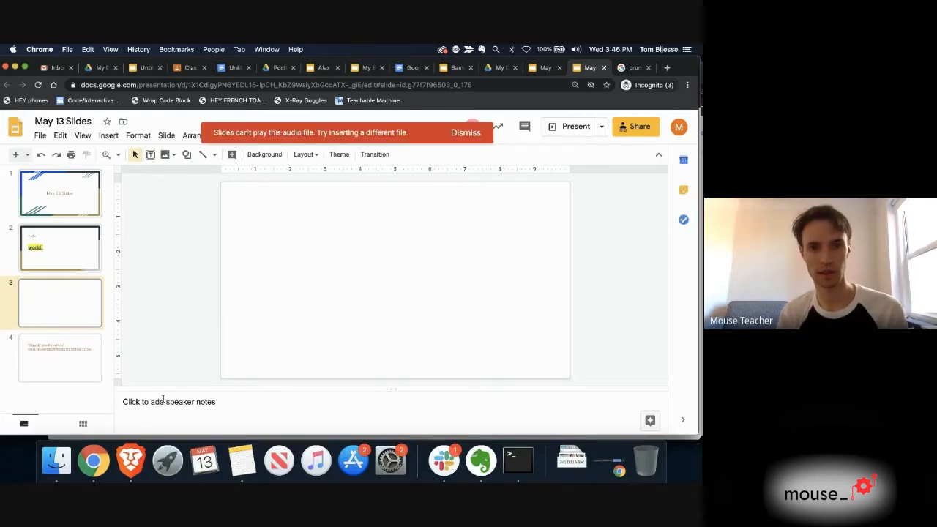
Step: Switch to Google Drive and search it for ".mp3" files
{"action": "left_click", "coordinate": [99, 68]}
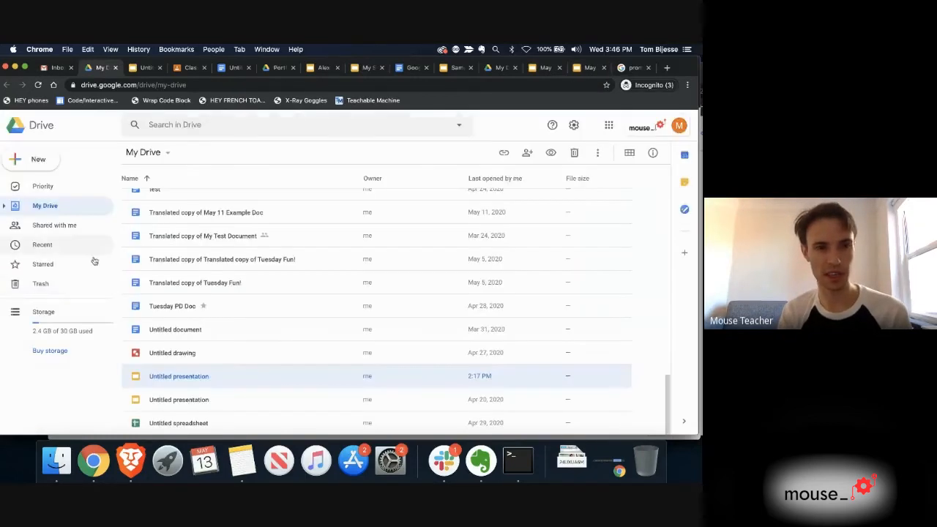
{"action": "scroll", "coordinate": [196, 273], "scroll_direction": "up", "scroll_amount": 5}
{"action": "scroll", "coordinate": [196, 273], "scroll_direction": "up", "scroll_amount": 5}
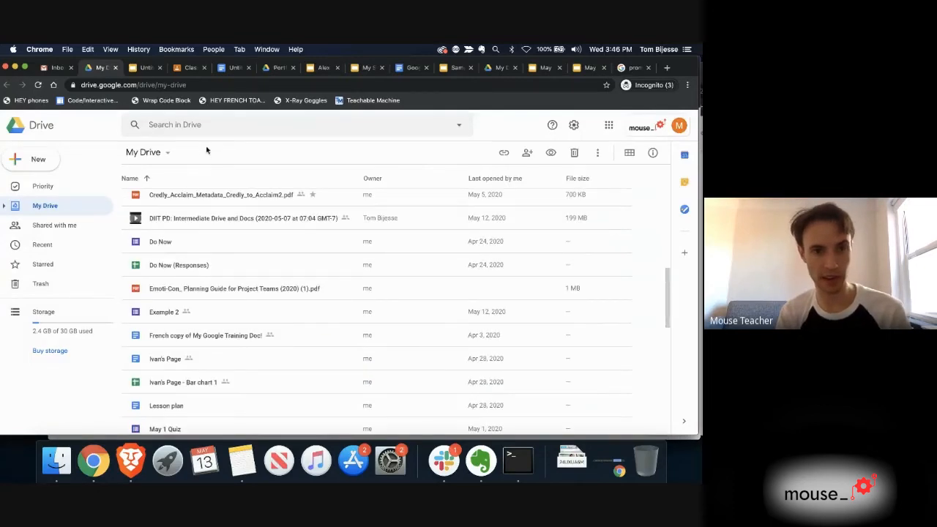
{"action": "left_click", "coordinate": [213, 129]}
{"action": "type", "text": ".m"}
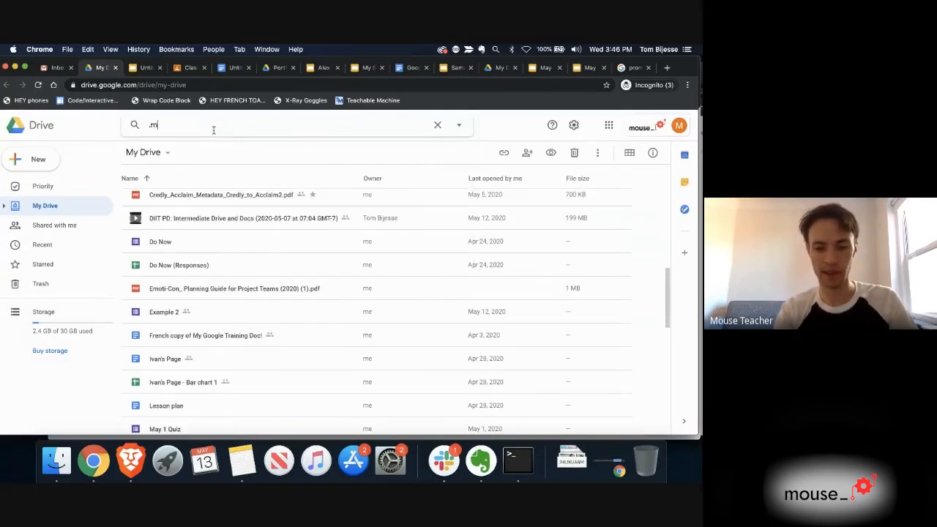
{"action": "type", "text": "p3"}
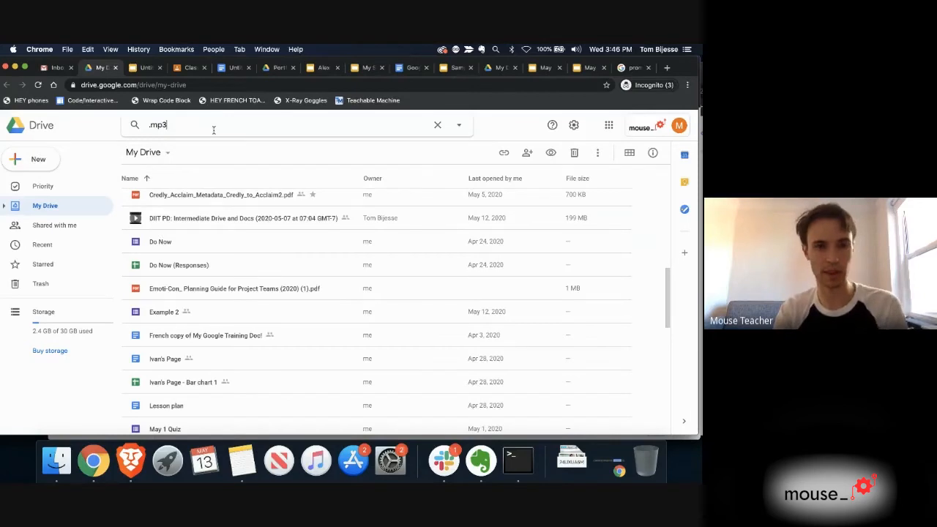
{"action": "key", "text": "Return"}
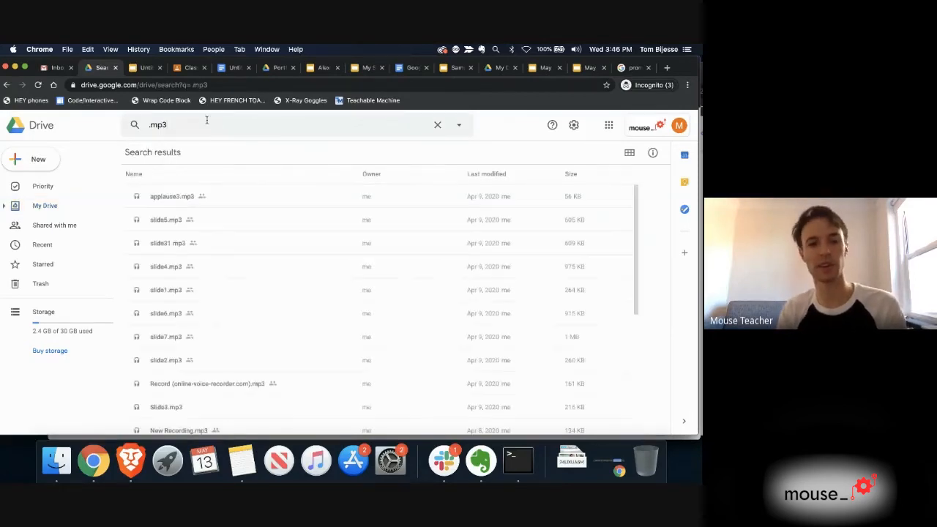
Step: Download applause3.mp3 from the Drive search results
{"action": "left_click", "coordinate": [180, 200]}
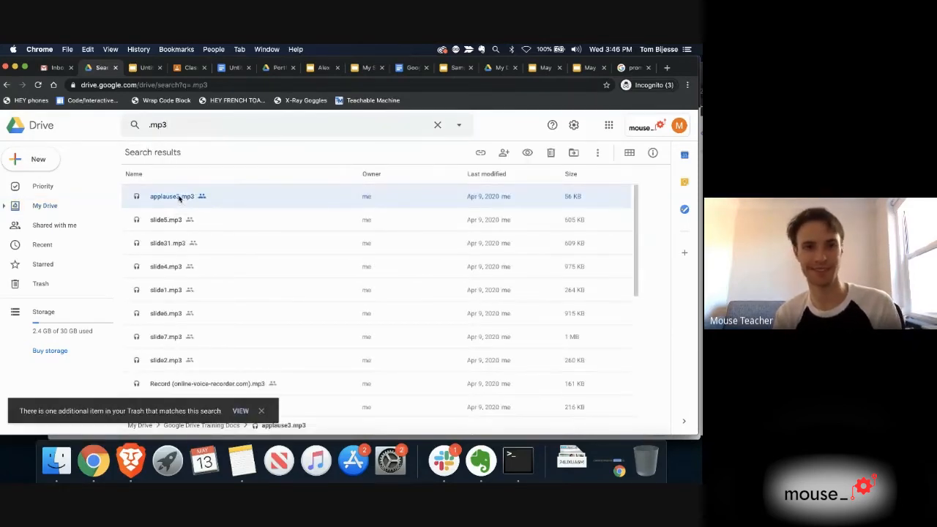
{"action": "right_click", "coordinate": [228, 192]}
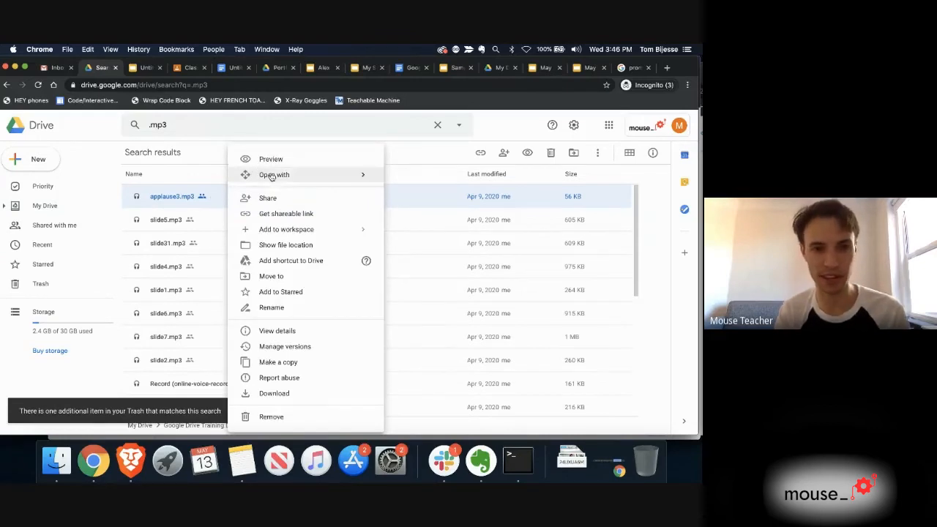
{"action": "left_click", "coordinate": [272, 393]}
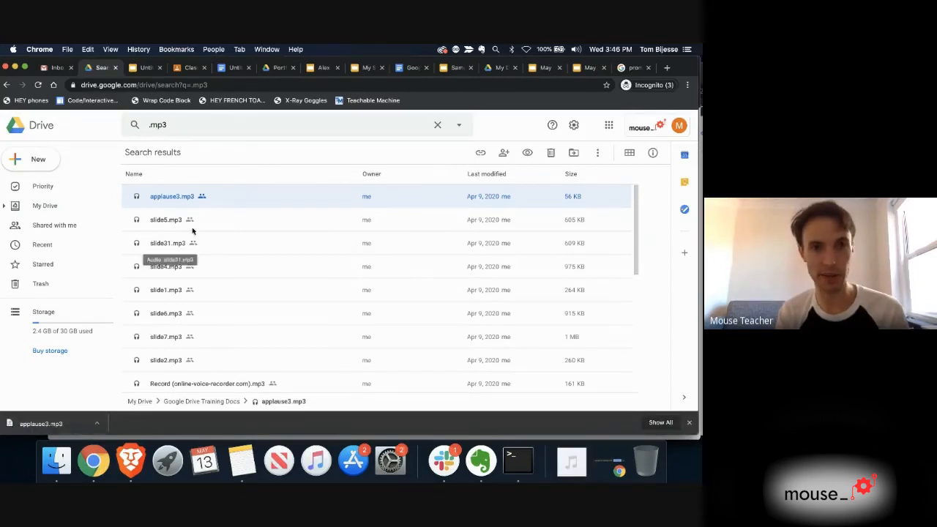
Step: Return to the May 13 Slides presentation and try to add the downloaded applause3.mp3 file to the slide directly
{"action": "left_click", "coordinate": [147, 71]}
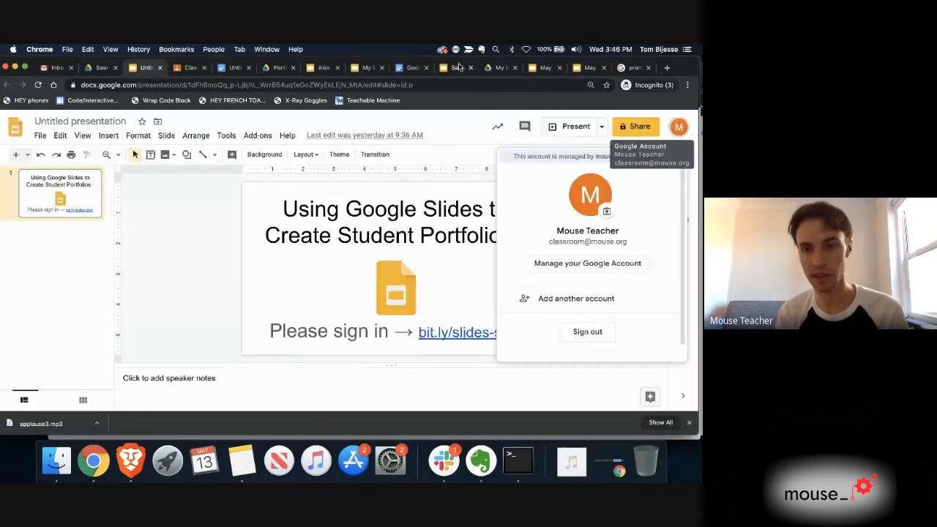
{"action": "left_click", "coordinate": [548, 69]}
{"action": "left_click_drag", "start_coordinate": [33, 423], "coordinate": [293, 254]}
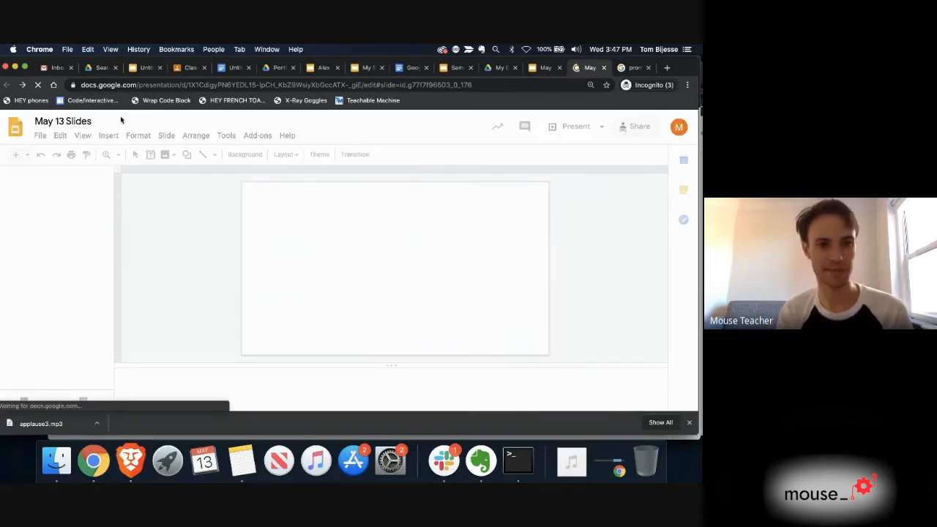
Step: Look through the audio files offered under Shared with me, Recent and My Drive, and leave without inserting one
{"action": "left_click", "coordinate": [108, 136]}
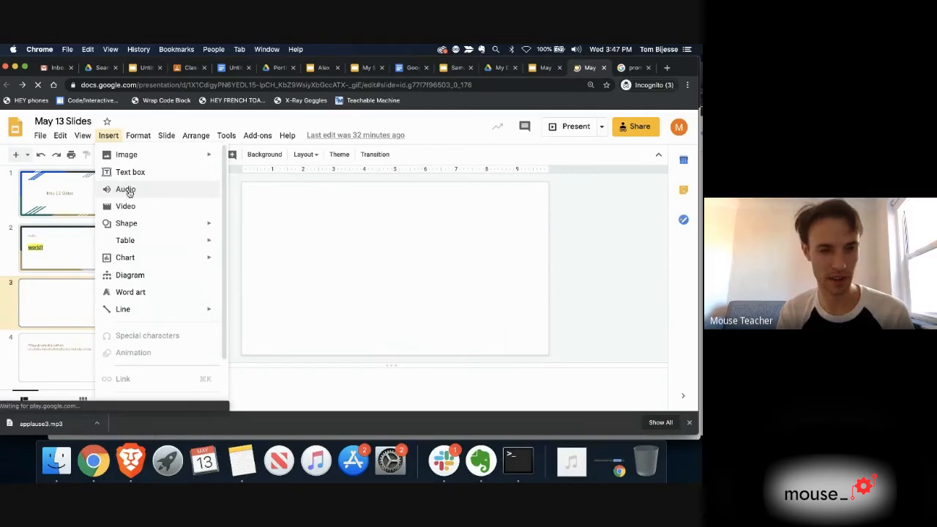
{"action": "left_click", "coordinate": [126, 190]}
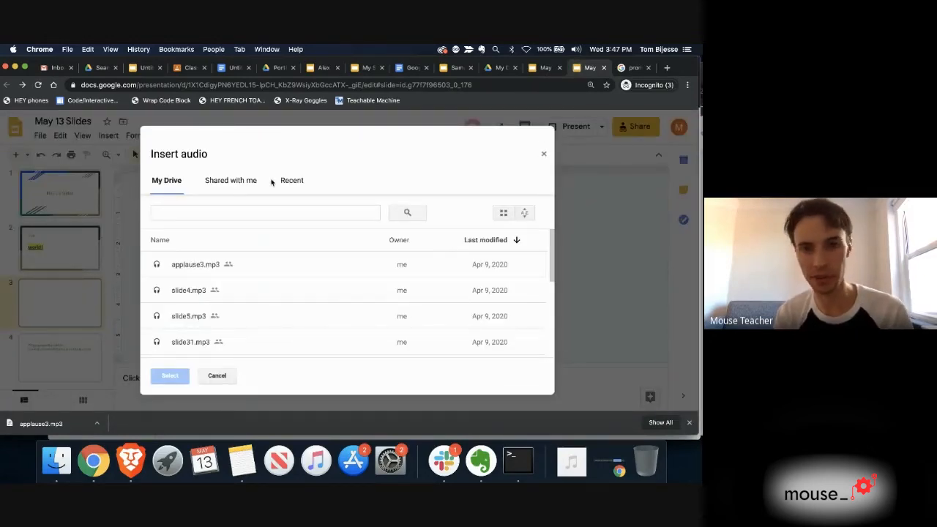
{"action": "left_click", "coordinate": [235, 183]}
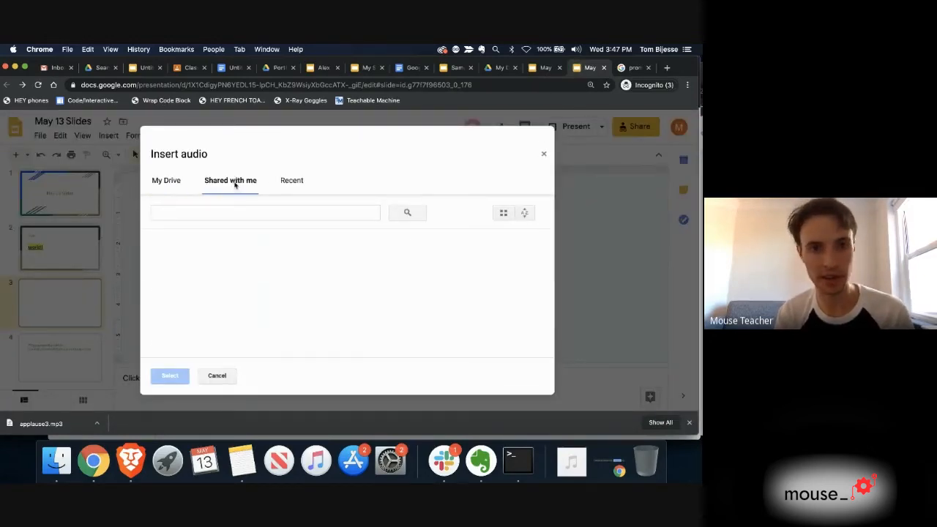
{"action": "left_click", "coordinate": [301, 188]}
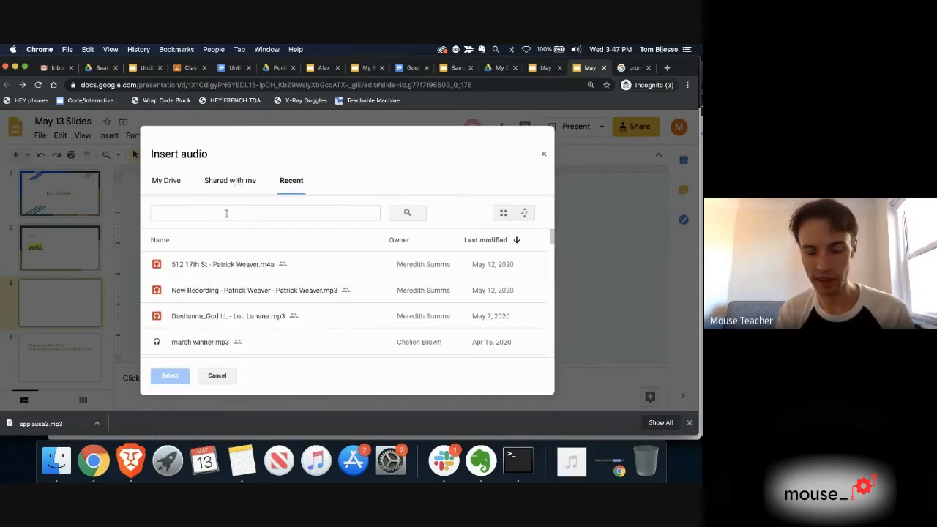
{"action": "left_click", "coordinate": [173, 183]}
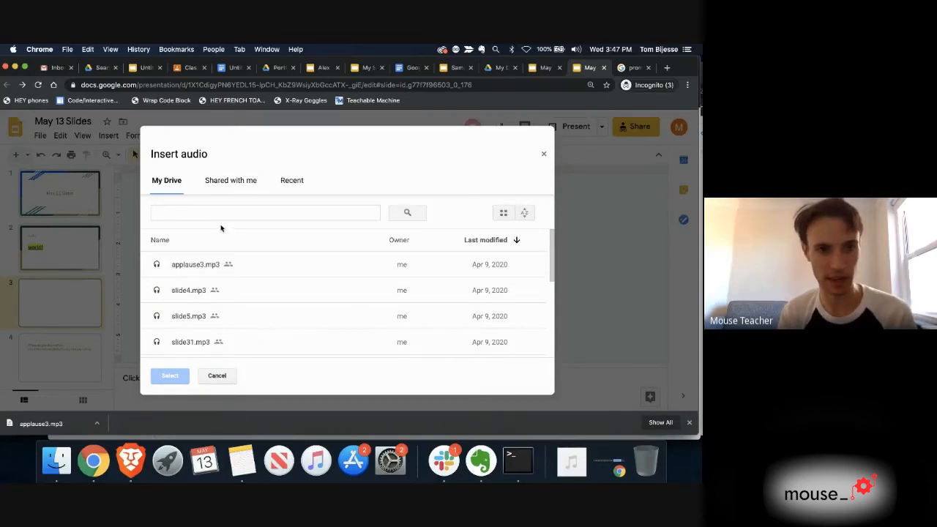
{"action": "left_click", "coordinate": [177, 259]}
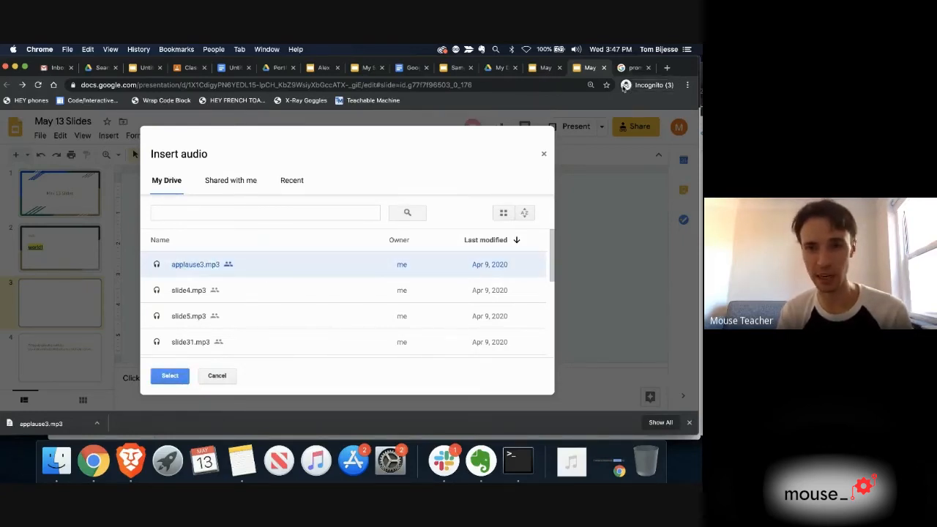
{"action": "left_click", "coordinate": [543, 155]}
Step: Switch to Google Drive and look at the options for creating and uploading files
{"action": "left_click", "coordinate": [101, 69]}
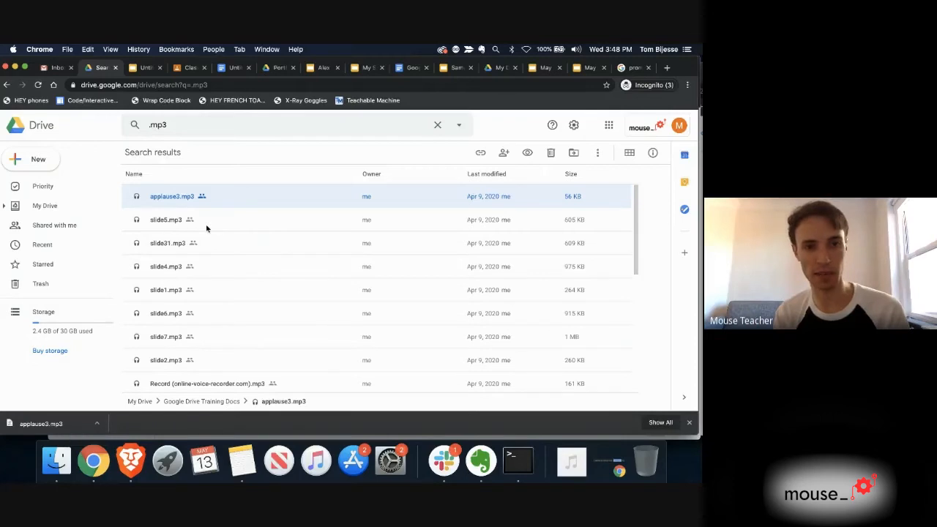
{"action": "left_click", "coordinate": [68, 164]}
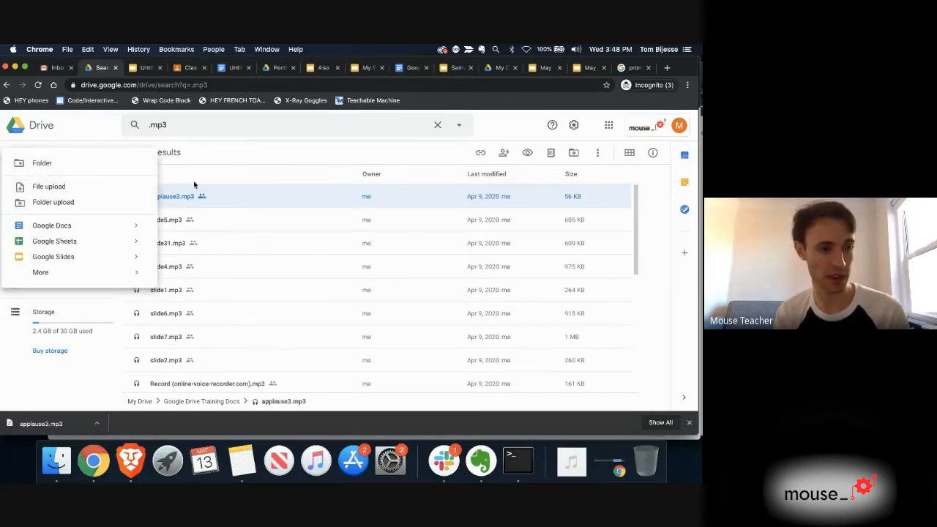
{"action": "left_click", "coordinate": [287, 186]}
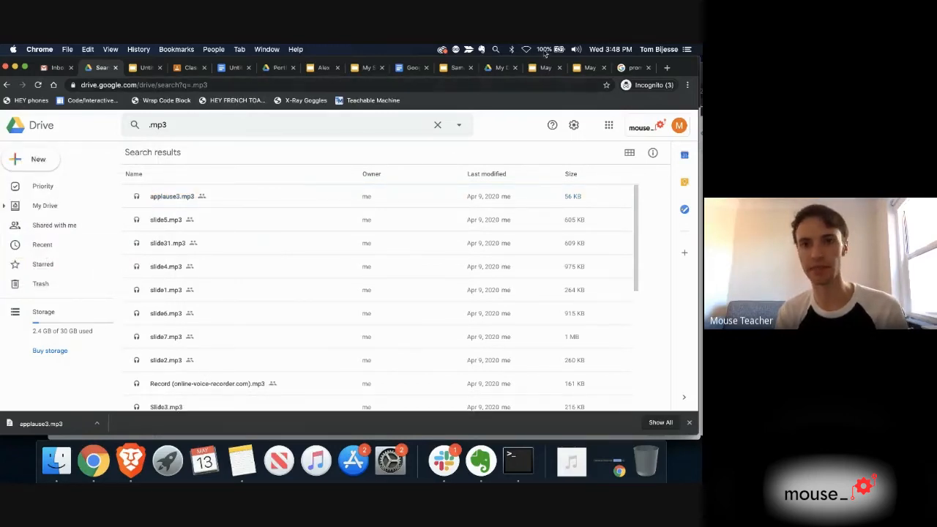
Step: Return to the May 13 Slides presentation and search the web for "dogs" images to insert
{"action": "left_click", "coordinate": [584, 69]}
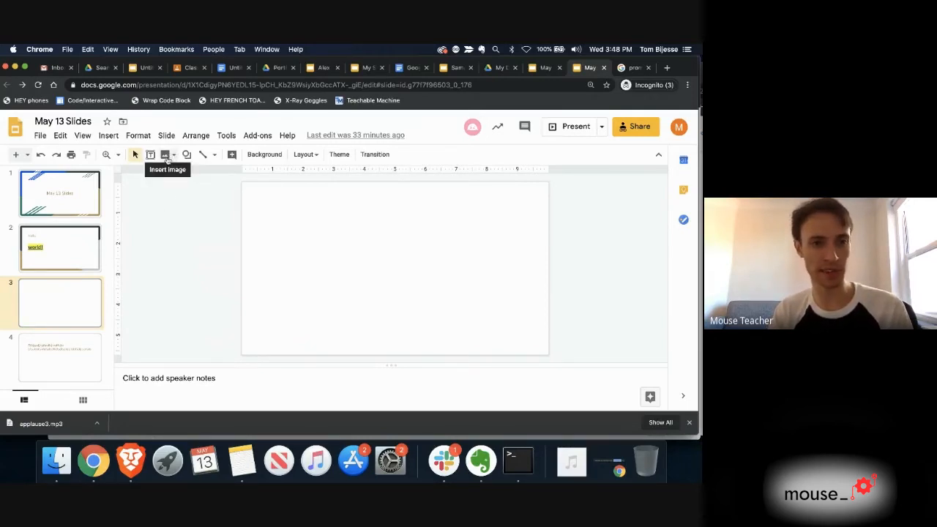
{"action": "left_click", "coordinate": [108, 135]}
{"action": "mouse_move", "coordinate": [110, 159]}
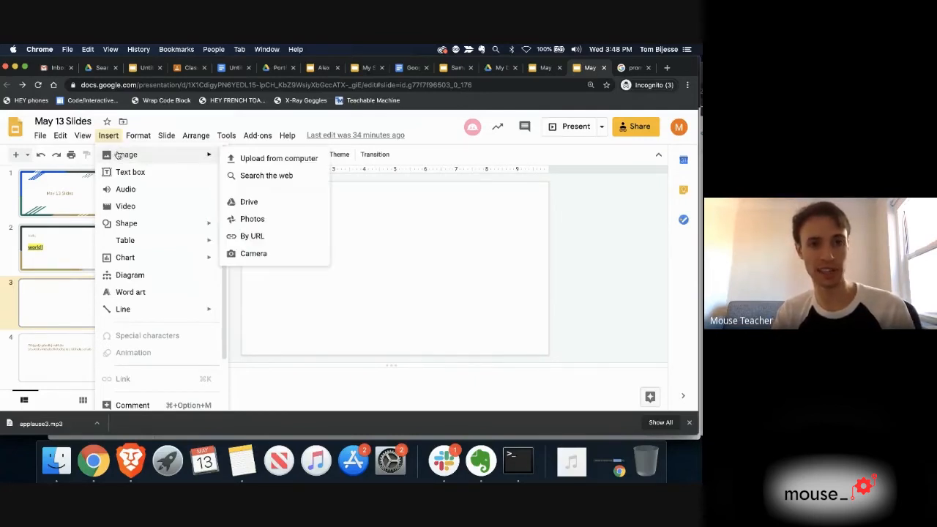
{"action": "left_click", "coordinate": [249, 176]}
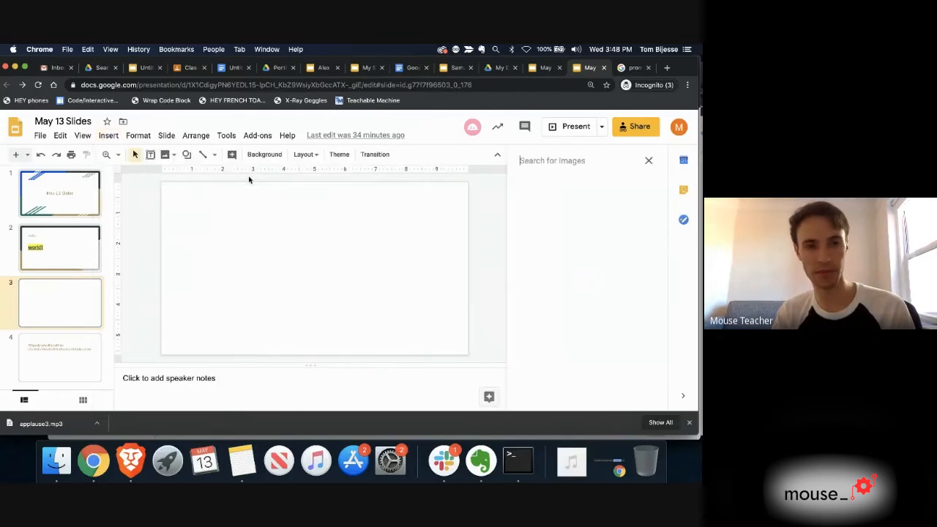
{"action": "left_click", "coordinate": [108, 136]}
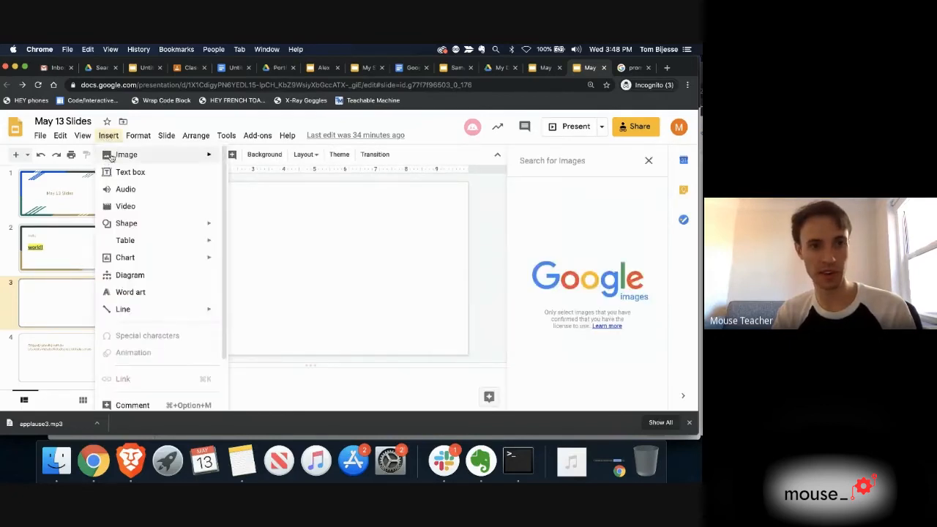
{"action": "left_click", "coordinate": [575, 251]}
{"action": "left_click", "coordinate": [566, 163]}
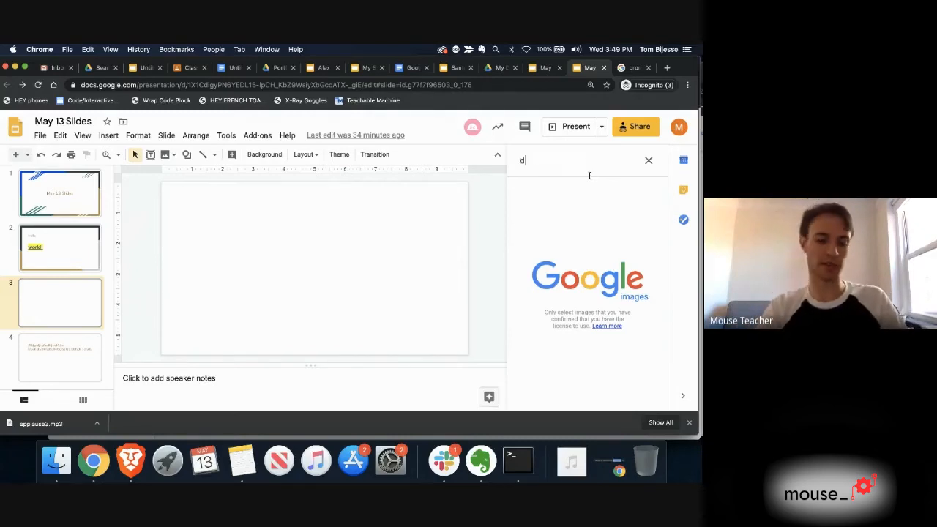
{"action": "type", "text": "dogs"}
{"action": "key", "text": "Return"}
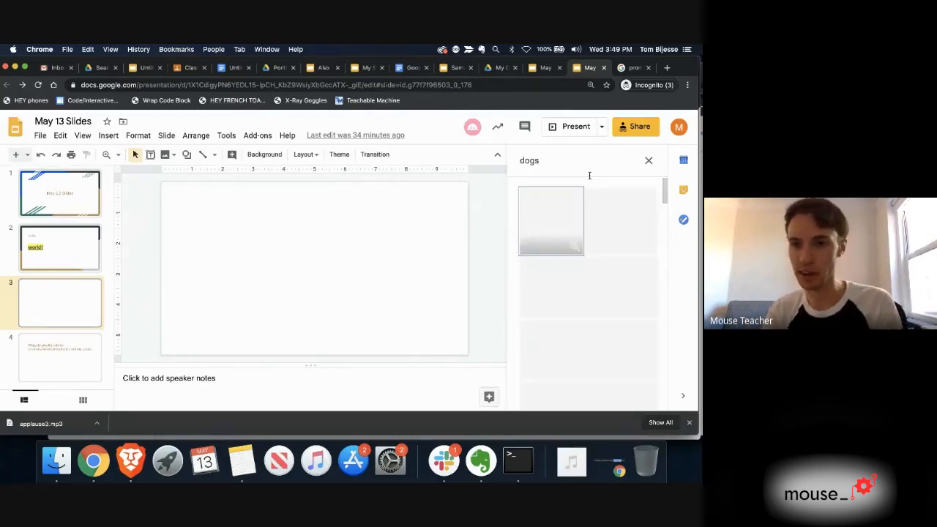
Step: Place the photo of the black dog on the third slide and delete it again, closing the image search
{"action": "left_click_drag", "start_coordinate": [576, 294], "coordinate": [278, 272]}
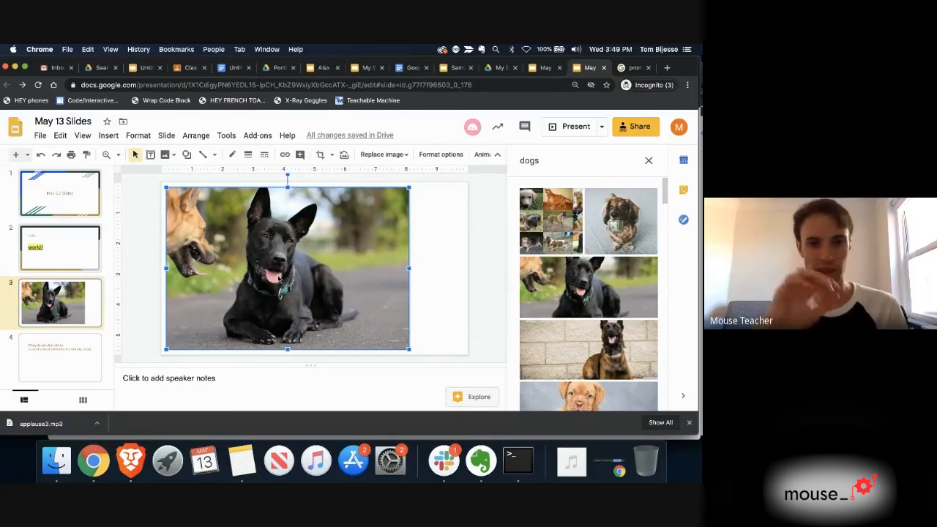
{"action": "key", "text": "Delete"}
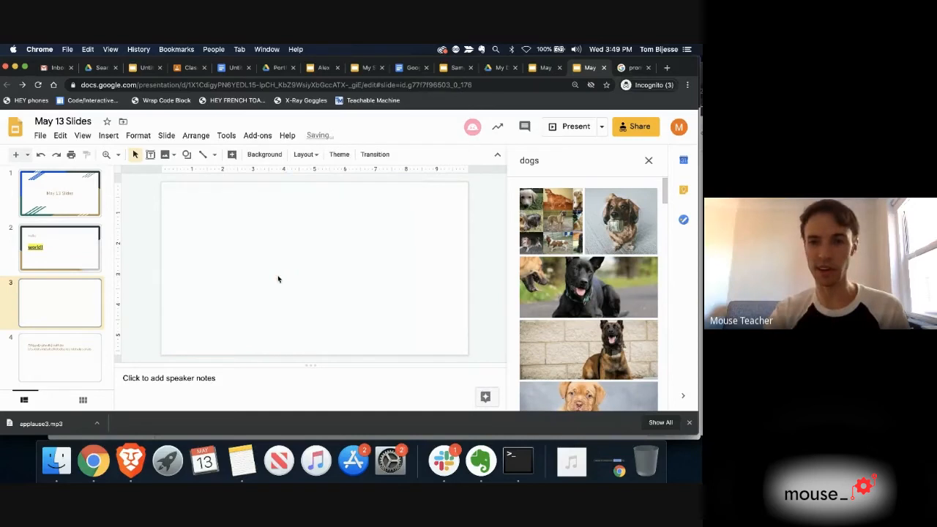
{"action": "left_click", "coordinate": [648, 159]}
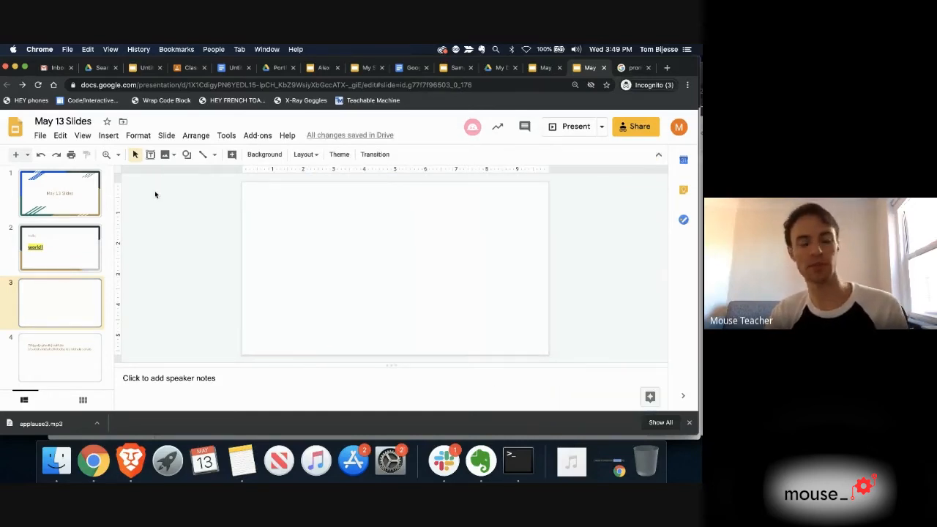
Step: Start inserting a video on the third slide and browse the videos stored in My Drive
{"action": "left_click", "coordinate": [109, 136]}
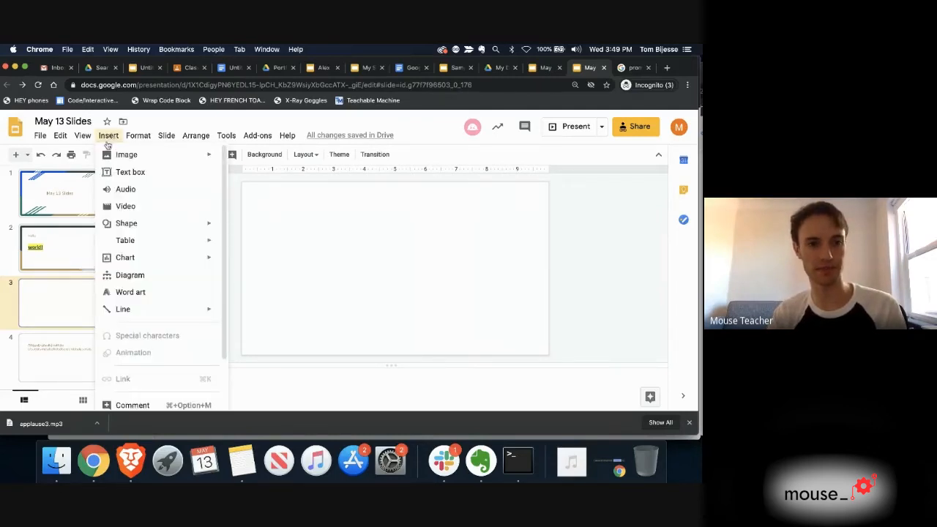
{"action": "left_click", "coordinate": [121, 208]}
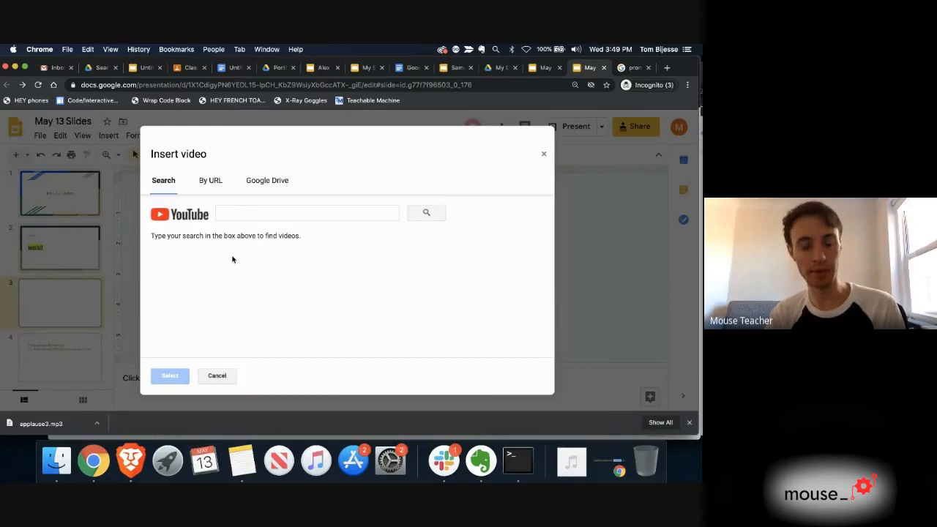
{"action": "left_click", "coordinate": [260, 182]}
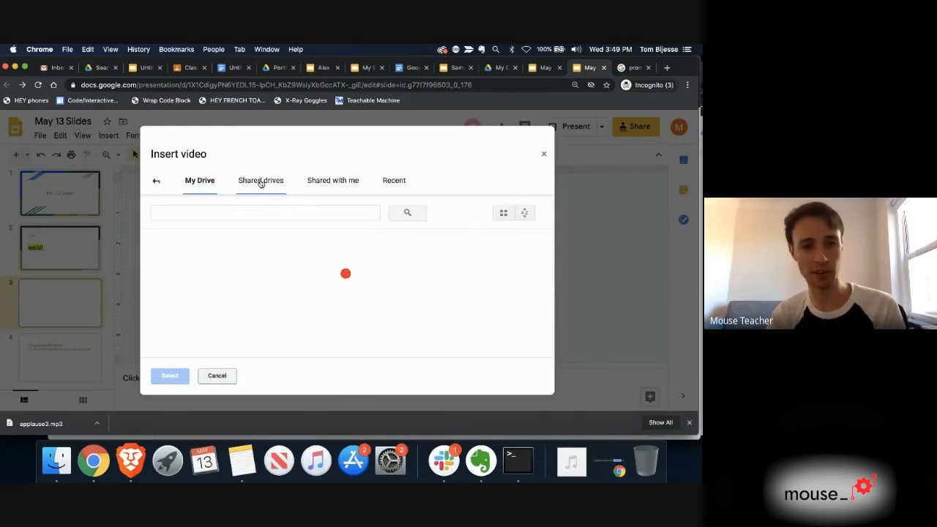
{"action": "scroll", "coordinate": [224, 286], "scroll_direction": "down", "scroll_amount": 5}
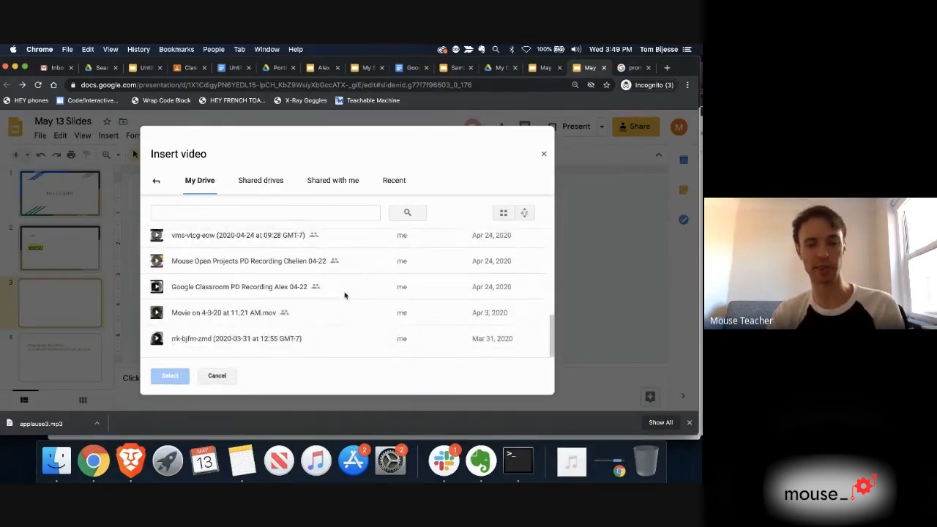
{"action": "scroll", "coordinate": [345, 295], "scroll_direction": "up", "scroll_amount": 5}
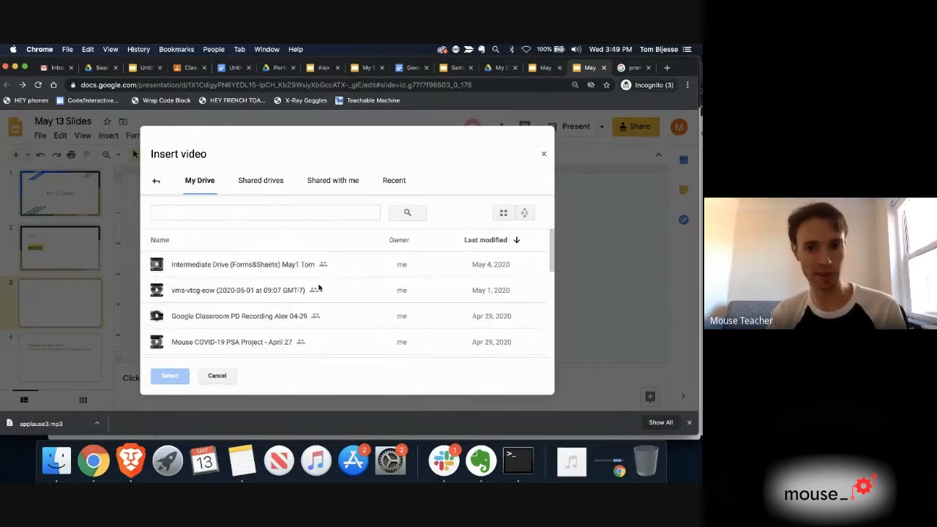
{"action": "scroll", "coordinate": [302, 281], "scroll_direction": "down", "scroll_amount": 3}
{"action": "scroll", "coordinate": [303, 278], "scroll_direction": "up", "scroll_amount": 3}
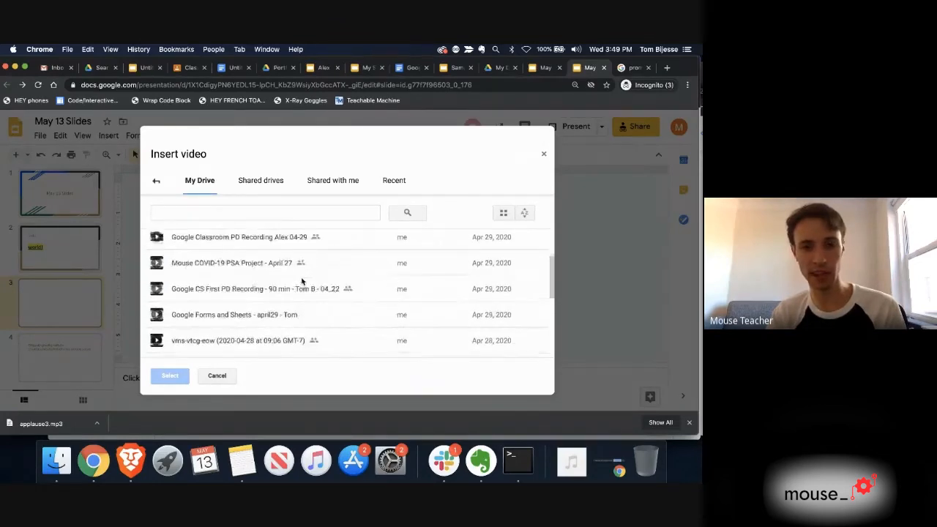
Step: Search YouTube for "dogs" and insert the video "Cute Dogs and Babies are Best Friends - Dogs Babysitting Babies Video"
{"action": "left_click", "coordinate": [156, 181]}
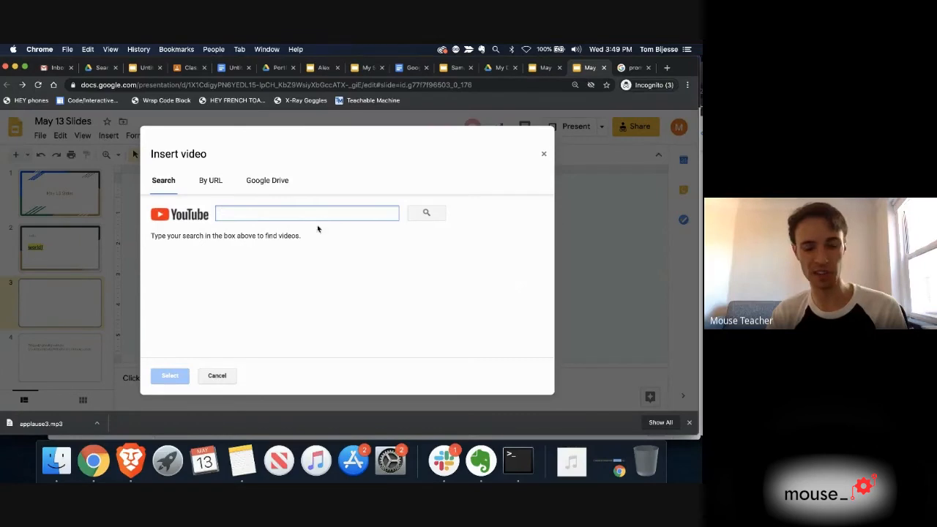
{"action": "type", "text": "dogs"}
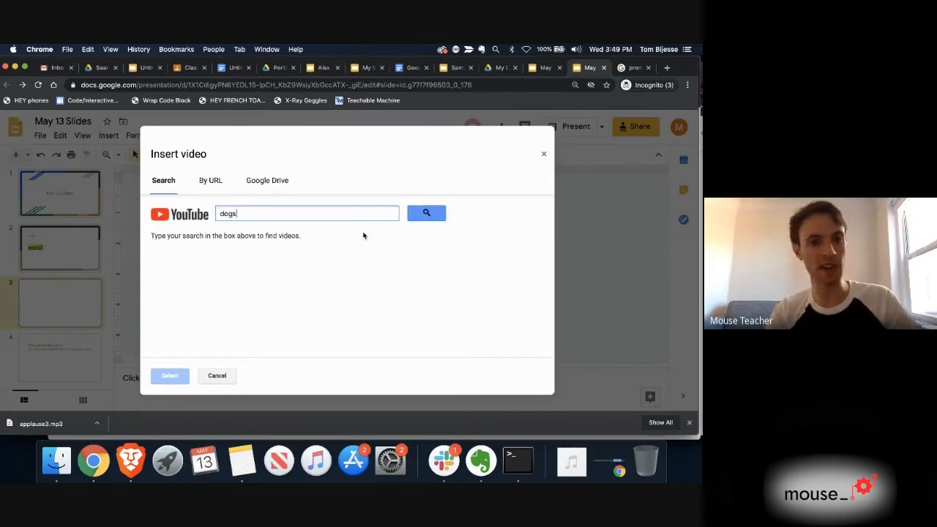
{"action": "key", "text": "Return"}
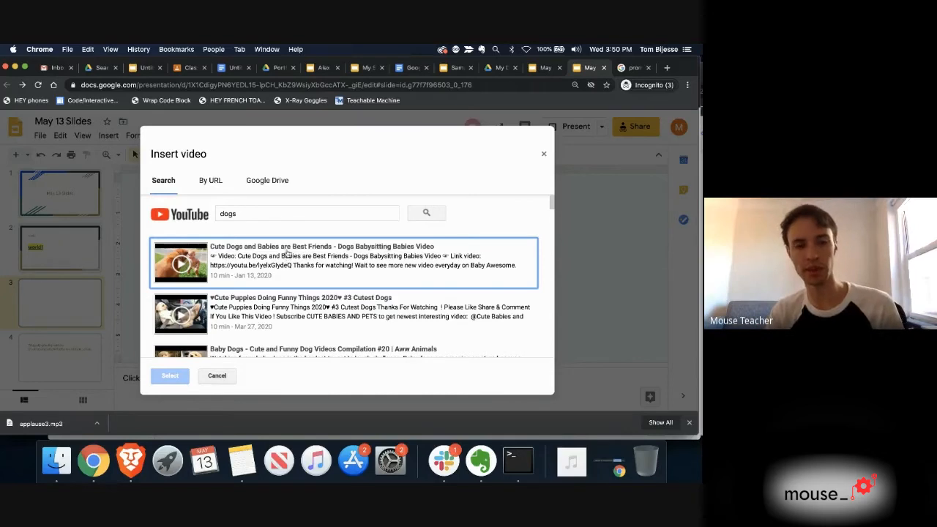
{"action": "left_click", "coordinate": [287, 247]}
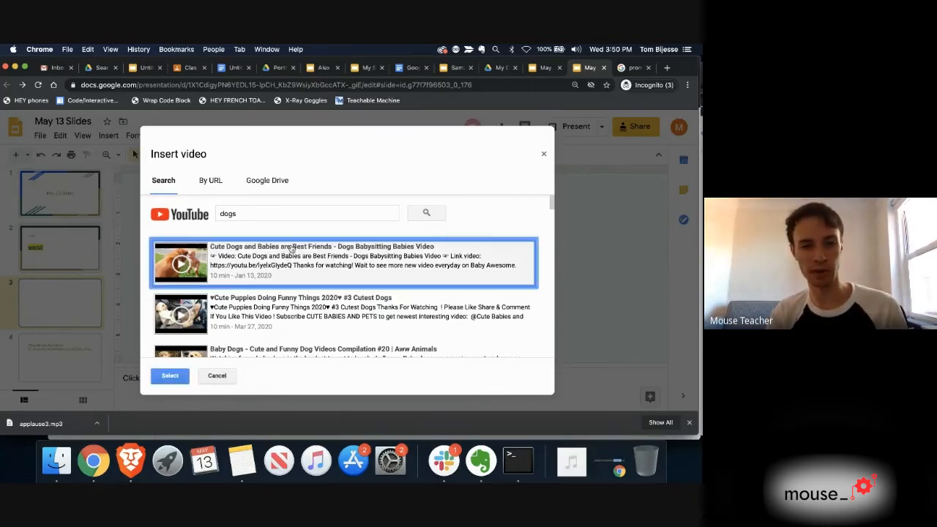
{"action": "left_click", "coordinate": [170, 376]}
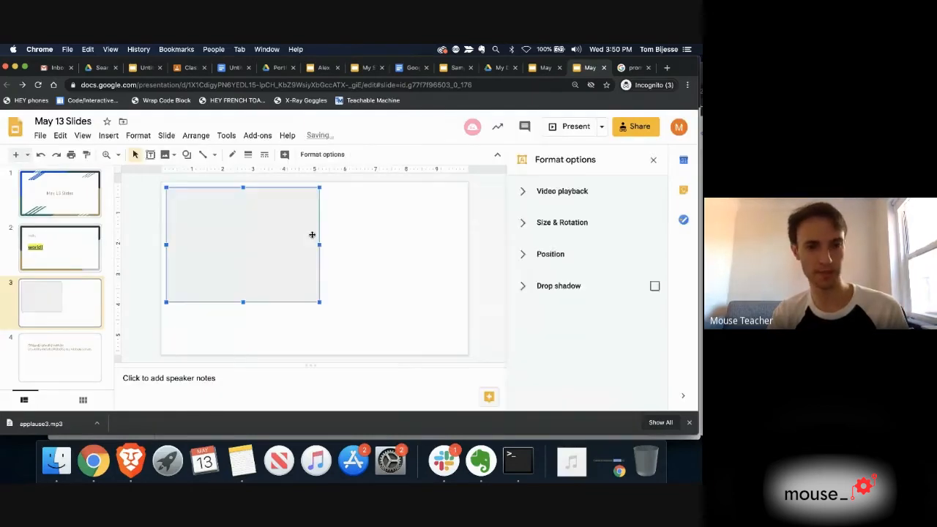
Step: Move the video to the middle of the third slide and enlarge it to about 7 in wide, nearly the slide's height
{"action": "left_click_drag", "start_coordinate": [278, 250], "coordinate": [329, 258]}
{"action": "left_click_drag", "start_coordinate": [371, 308], "coordinate": [423, 348]}
{"action": "left_click_drag", "start_coordinate": [214, 193], "coordinate": [208, 187]}
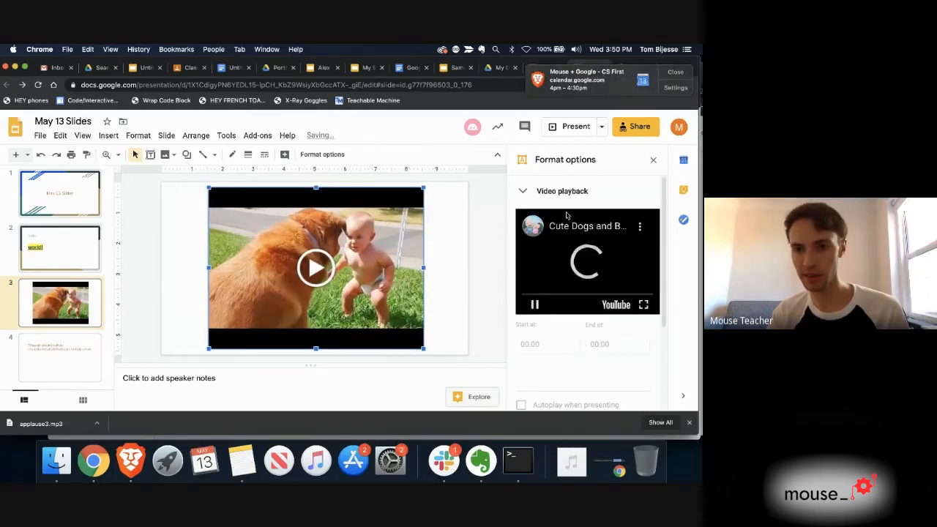
Step: Set the video's playback to start at 09:00
{"action": "left_click", "coordinate": [542, 344]}
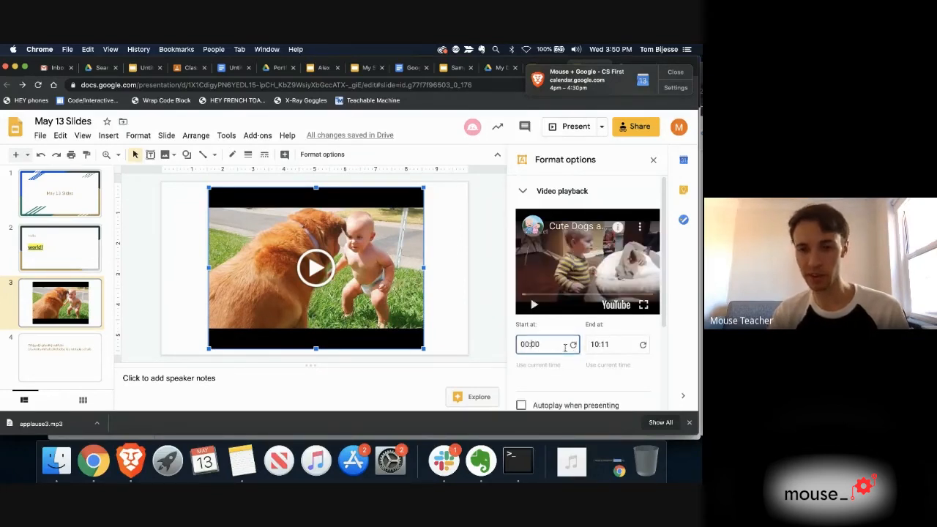
{"action": "key", "text": "BackSpace"}
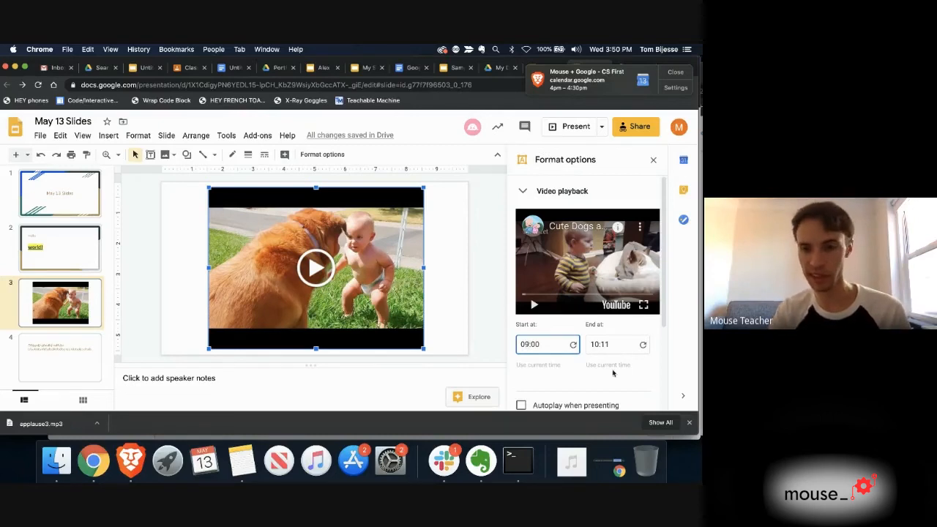
{"action": "left_click", "coordinate": [576, 357]}
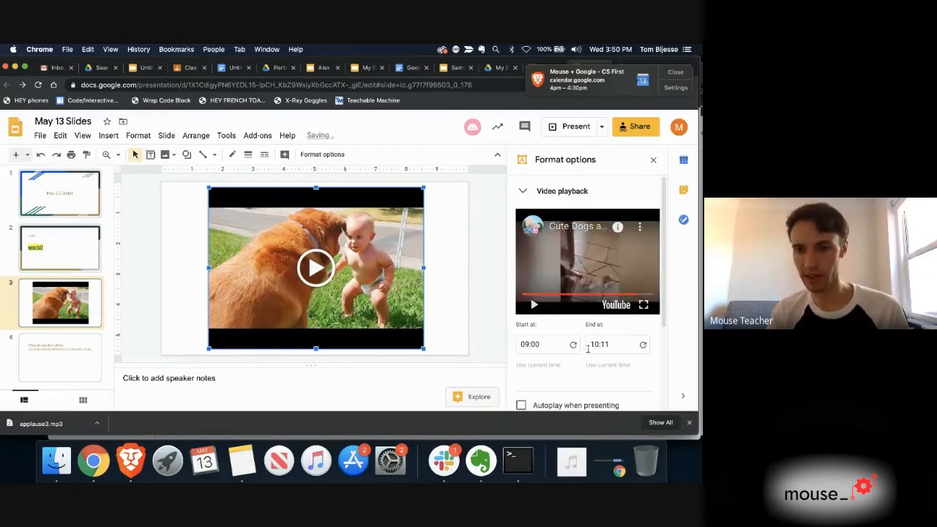
Step: Show the video's size and rotation settings and enlarge the video slightly to about 7.06 by 5.3 in
{"action": "scroll", "coordinate": [572, 285], "scroll_direction": "down", "scroll_amount": 5}
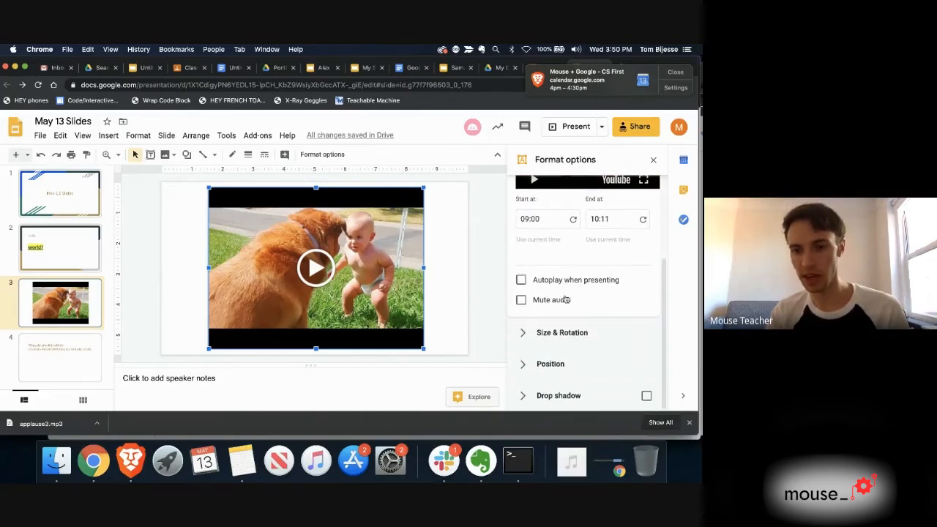
{"action": "left_click", "coordinate": [520, 332]}
{"action": "left_click_drag", "start_coordinate": [423, 349], "coordinate": [425, 350]}
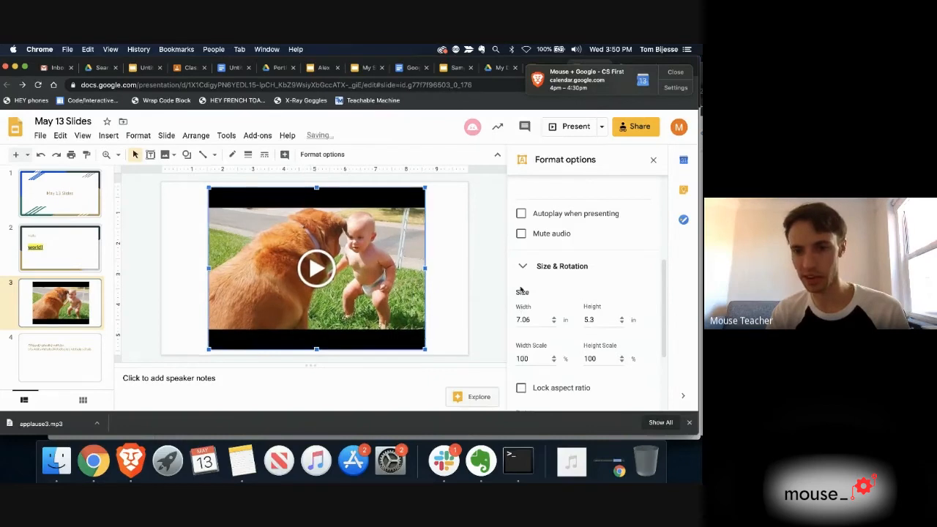
{"action": "scroll", "coordinate": [527, 314], "scroll_direction": "down", "scroll_amount": 3}
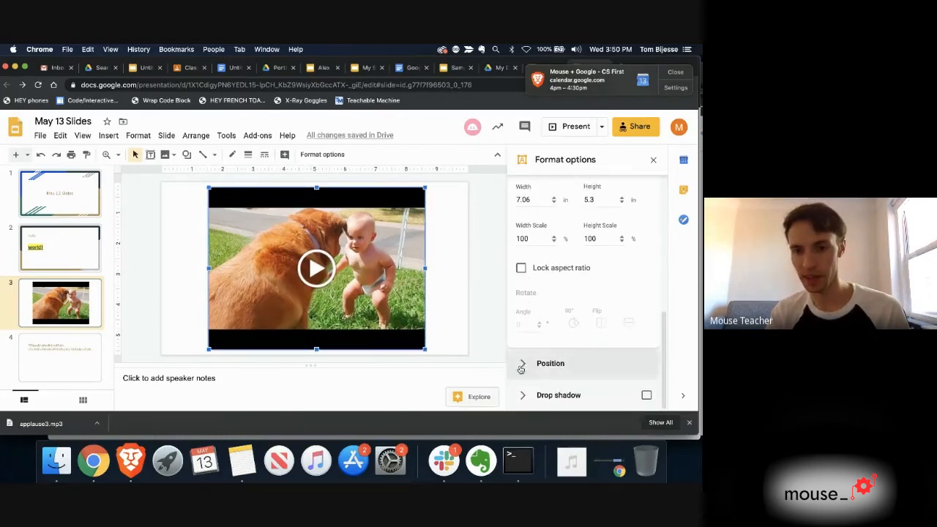